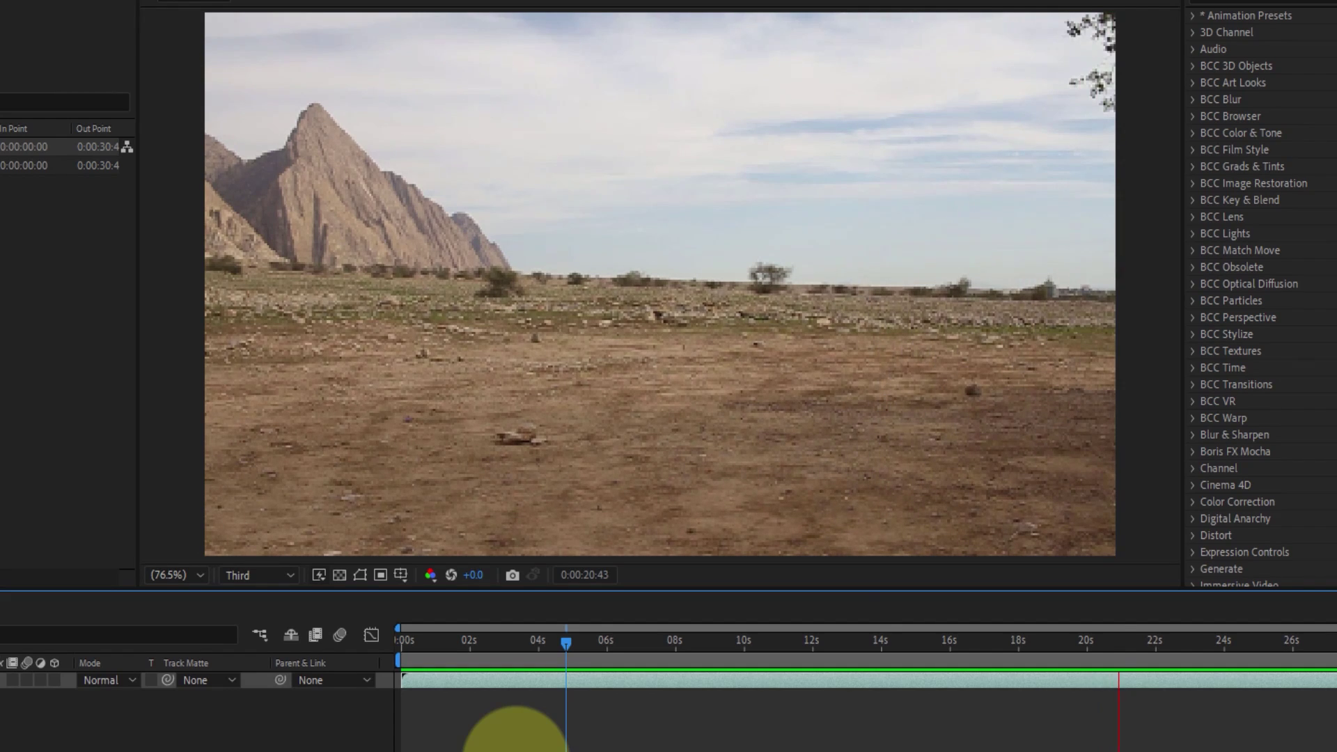
- Scrub through the clip, return to its start and enable time remapping on the ImanVFX.mp4 layer
{"action": "left_click_drag", "start_coordinate": [557, 639], "coordinate": [671, 643]}
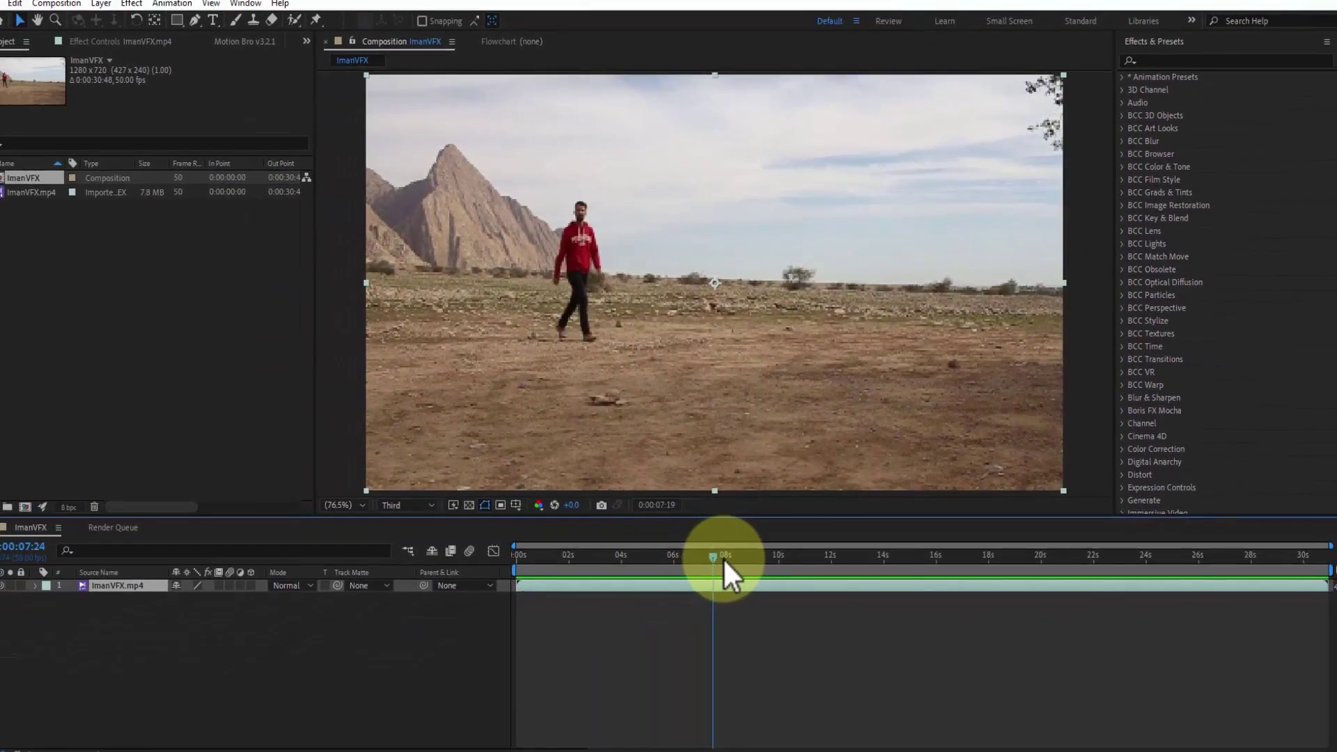
{"action": "left_click_drag", "start_coordinate": [725, 559], "coordinate": [470, 553]}
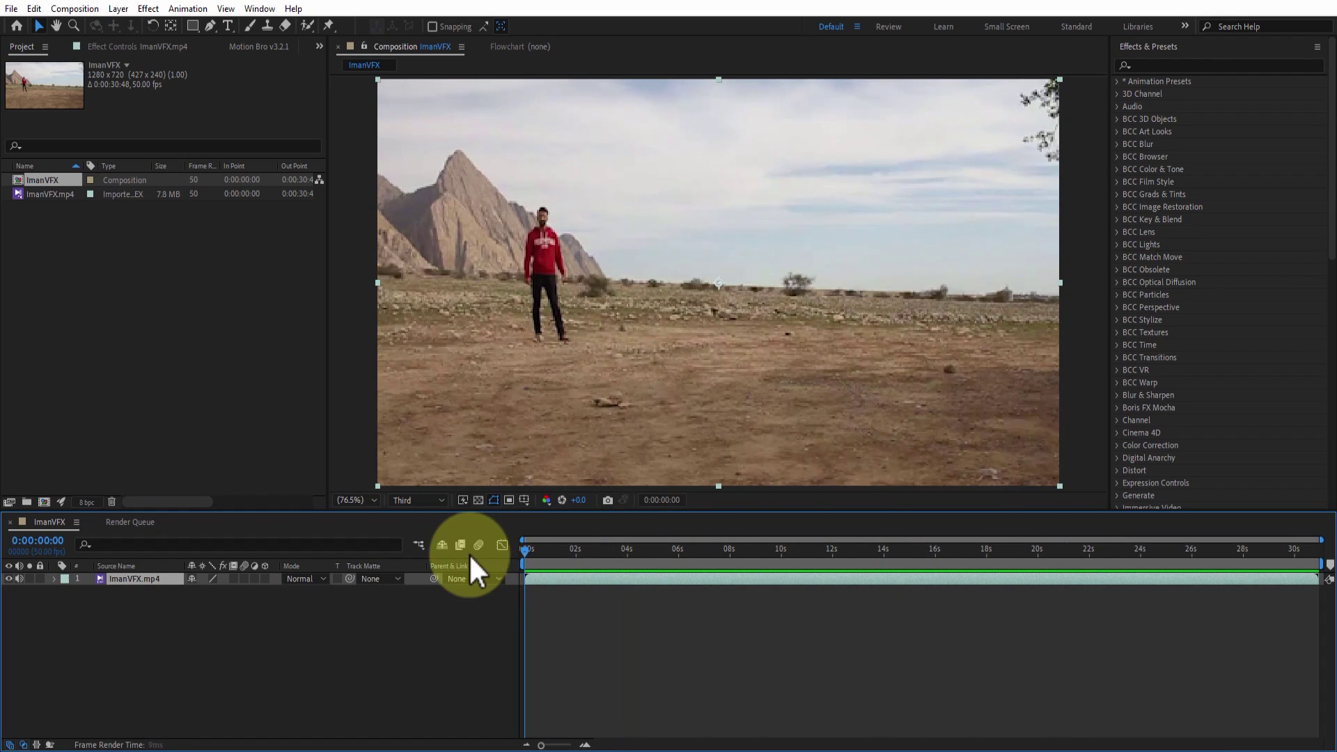
{"action": "right_click", "coordinate": [143, 579]}
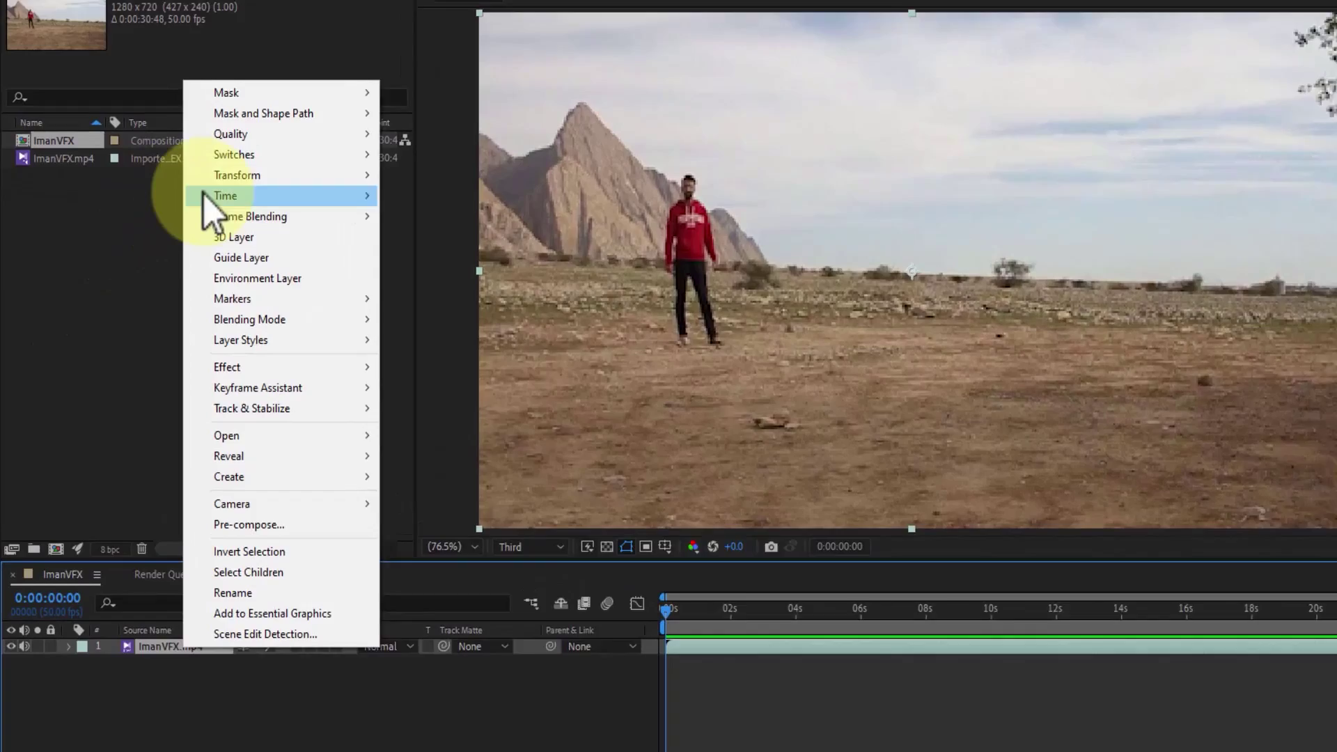
{"action": "mouse_move", "coordinate": [222, 198]}
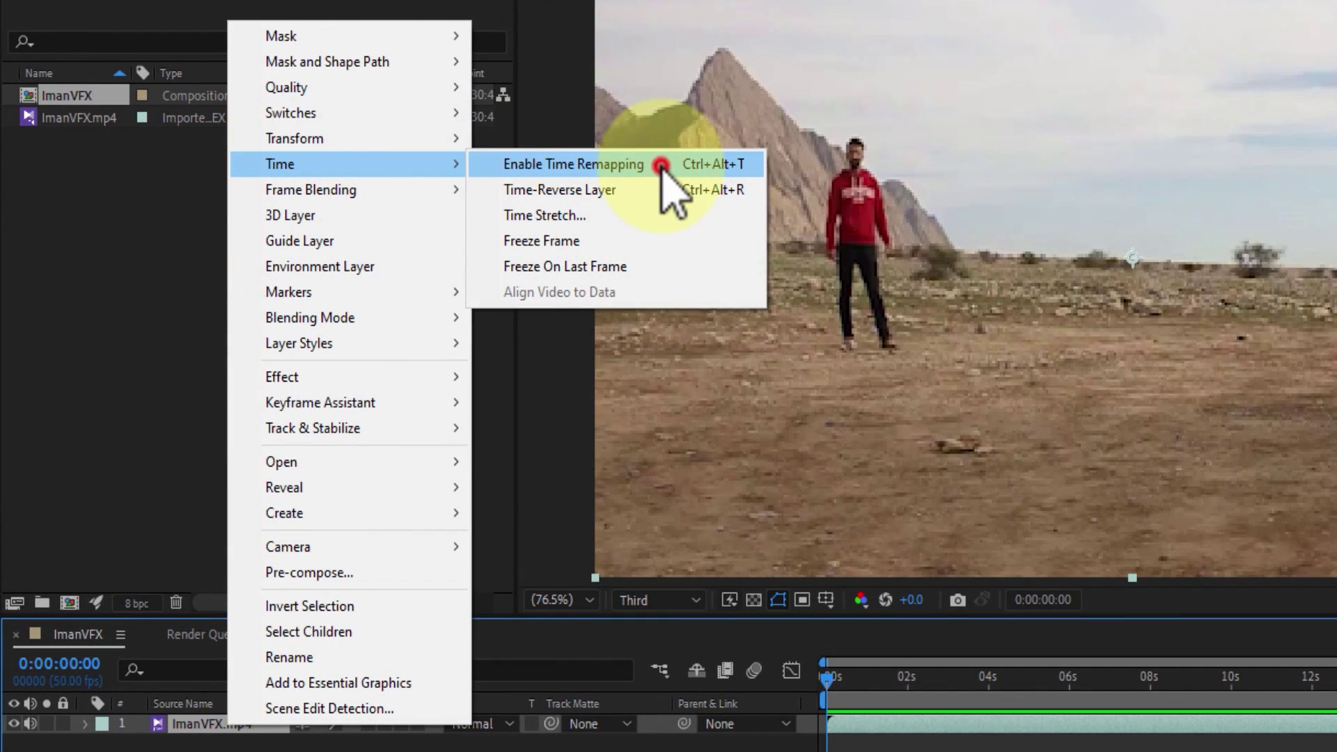
{"action": "left_click", "coordinate": [661, 167]}
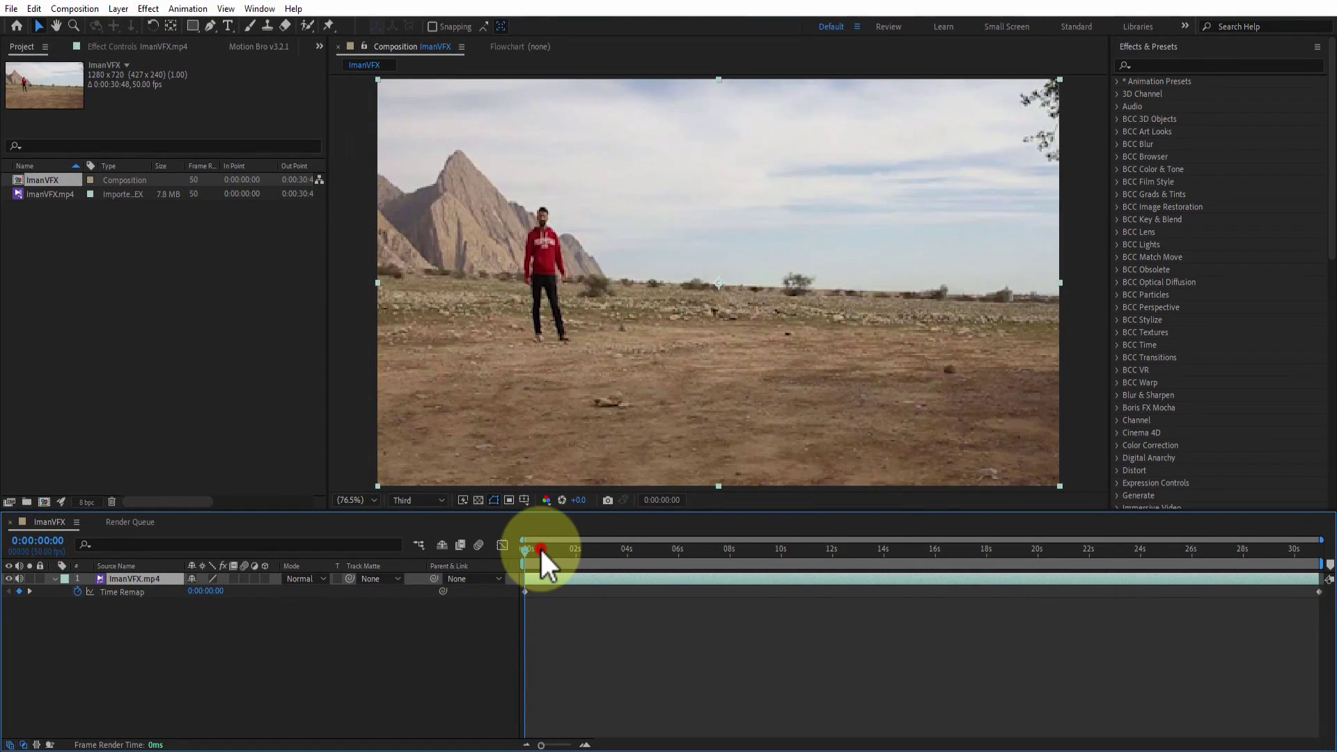
- Add Time Remap keyframes where the man stands still, at 0:00:05:29 and 0:00:11:29
{"action": "left_click_drag", "start_coordinate": [540, 547], "coordinate": [610, 548]}
{"action": "left_click_drag", "start_coordinate": [717, 549], "coordinate": [664, 549]}
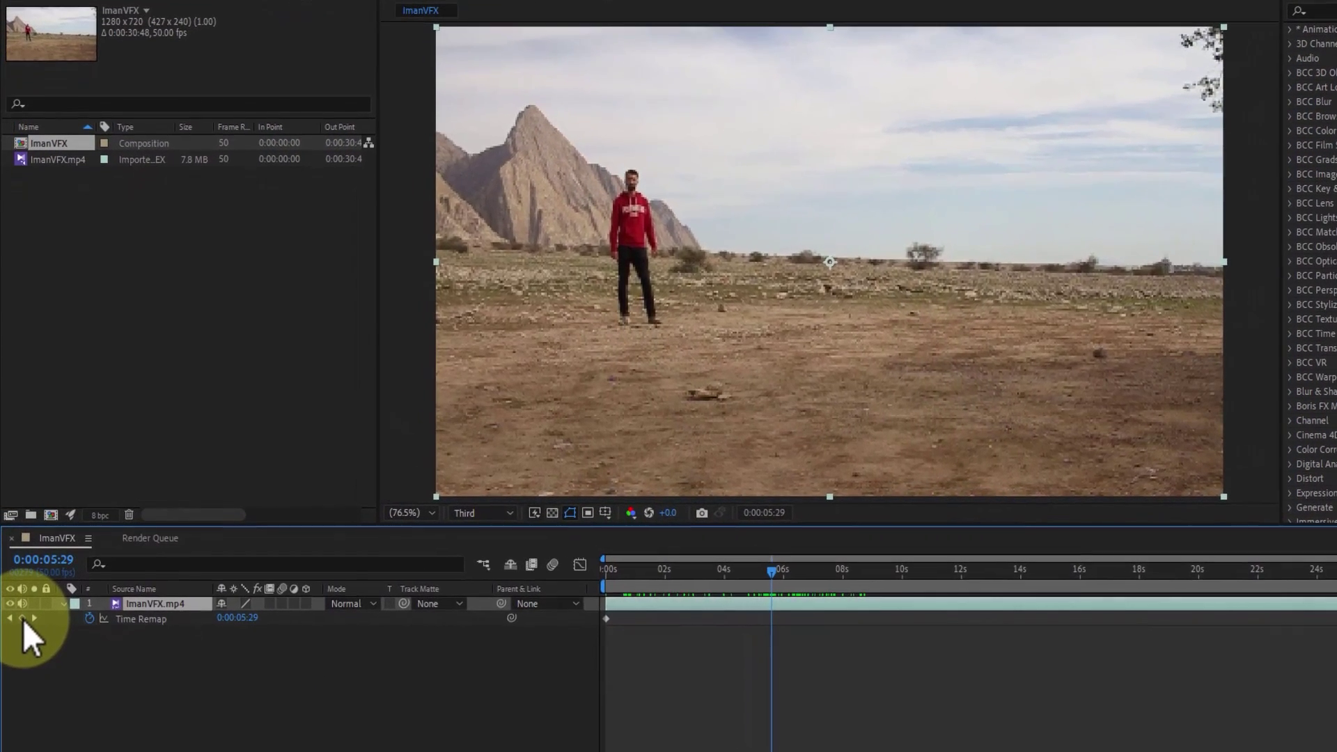
{"action": "left_click", "coordinate": [20, 592]}
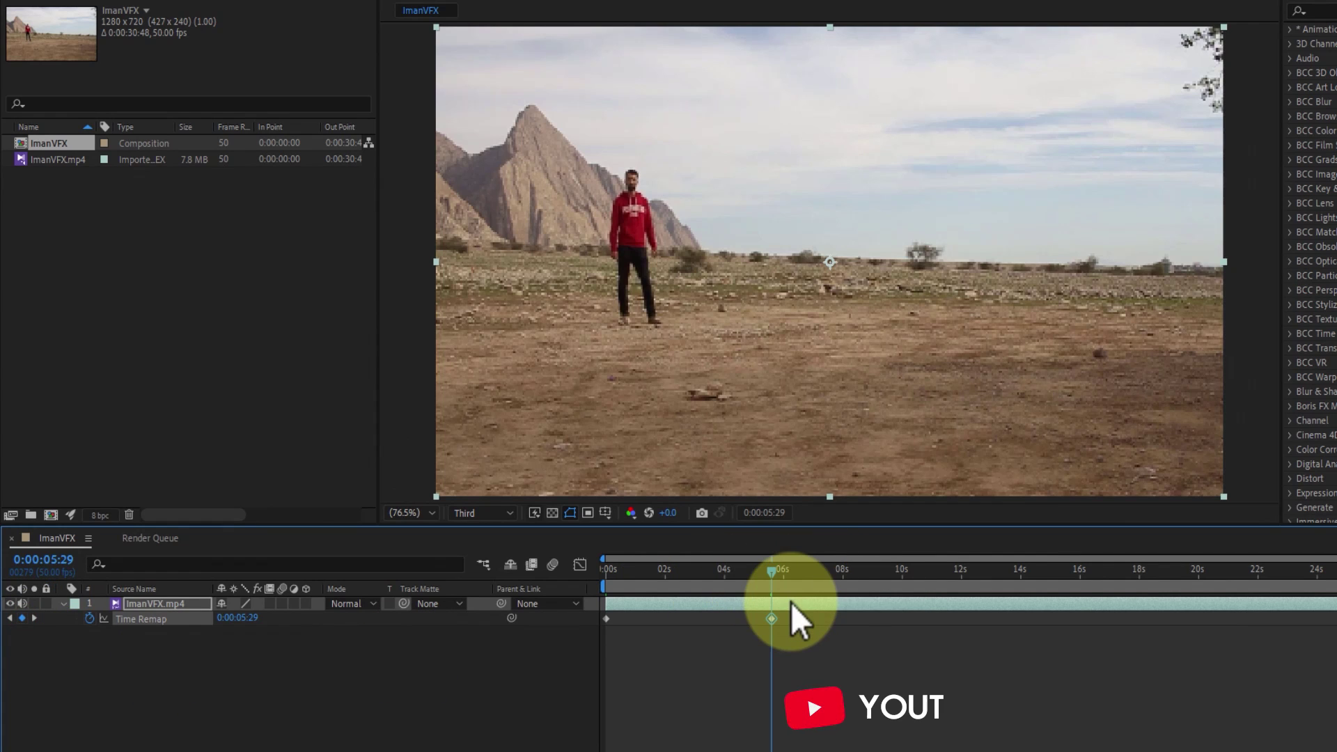
{"action": "left_click_drag", "start_coordinate": [792, 570], "coordinate": [950, 572]}
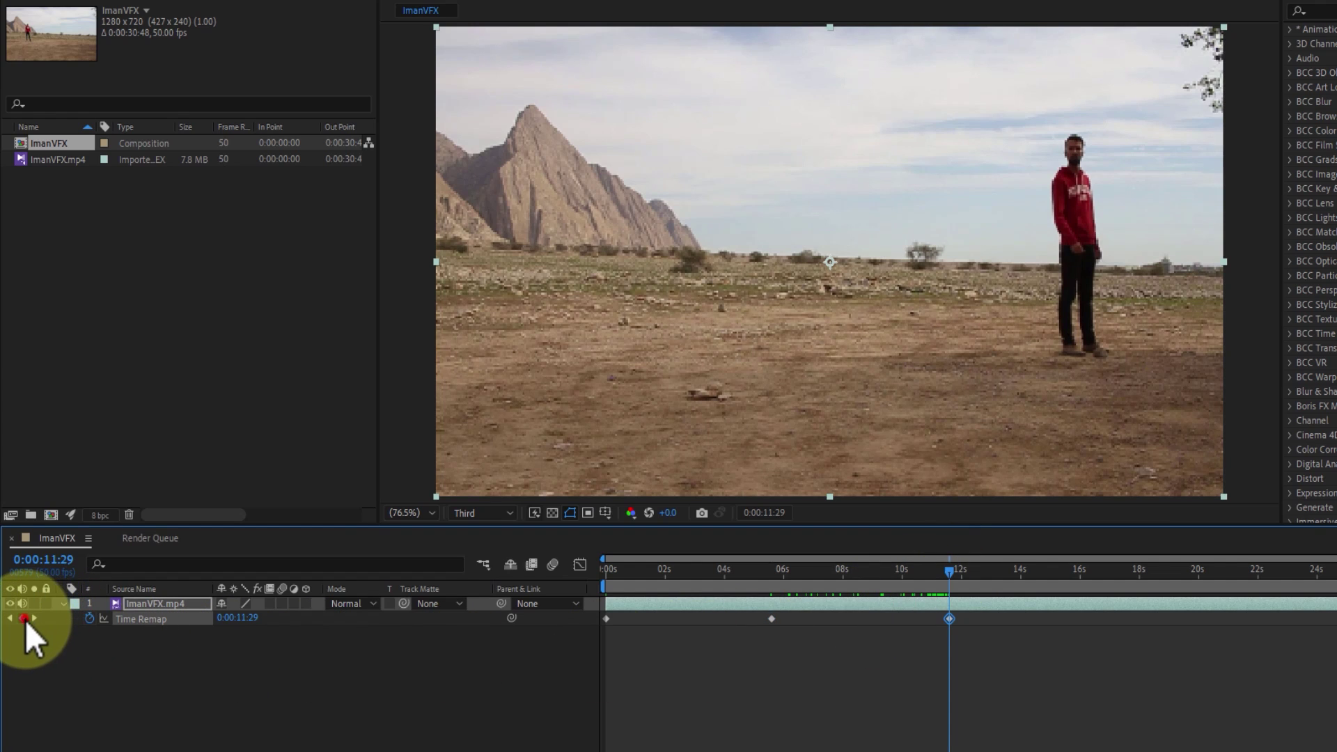
- Add Time Remap keyframes at about 12.5 s, 0:00:16:28, 0:00:17:21 and 0:00:20:42, and trim the layer's end to the last one
{"action": "left_click_drag", "start_coordinate": [959, 570], "coordinate": [1096, 575]}
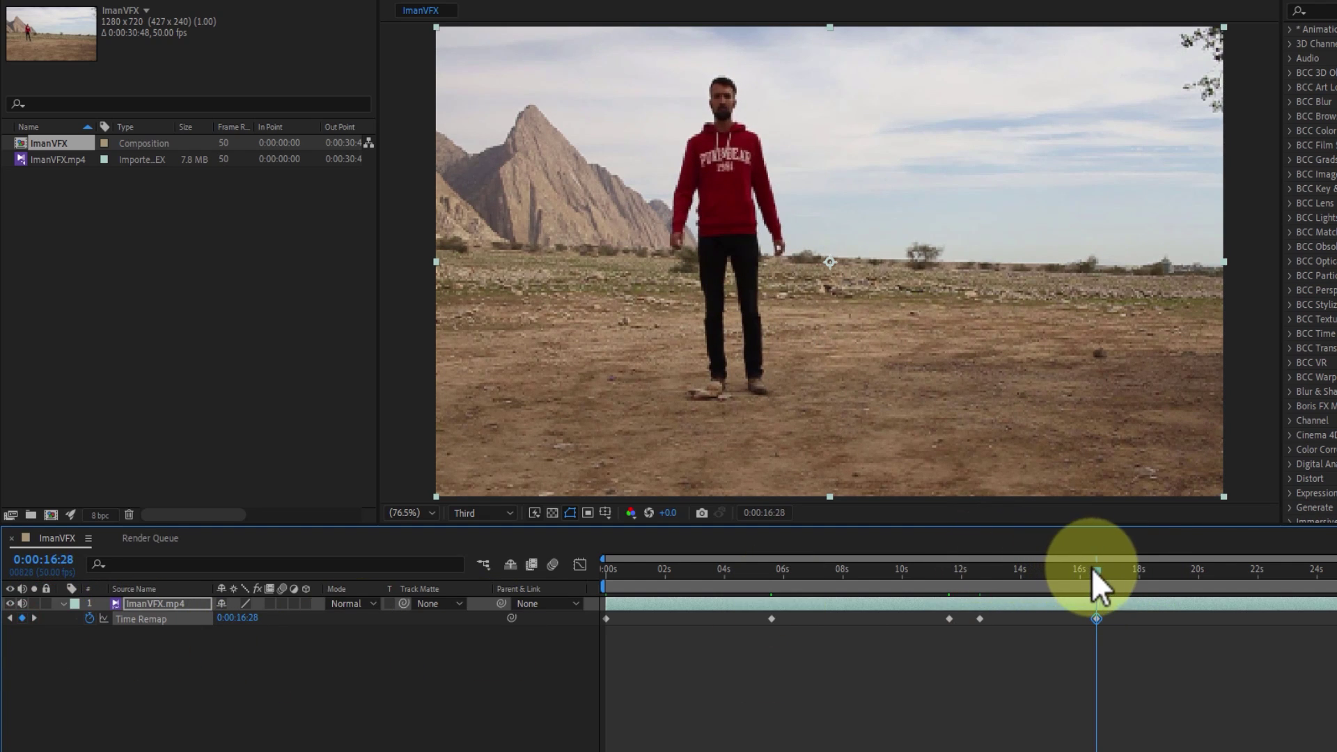
{"action": "left_click_drag", "start_coordinate": [1093, 570], "coordinate": [1122, 571]}
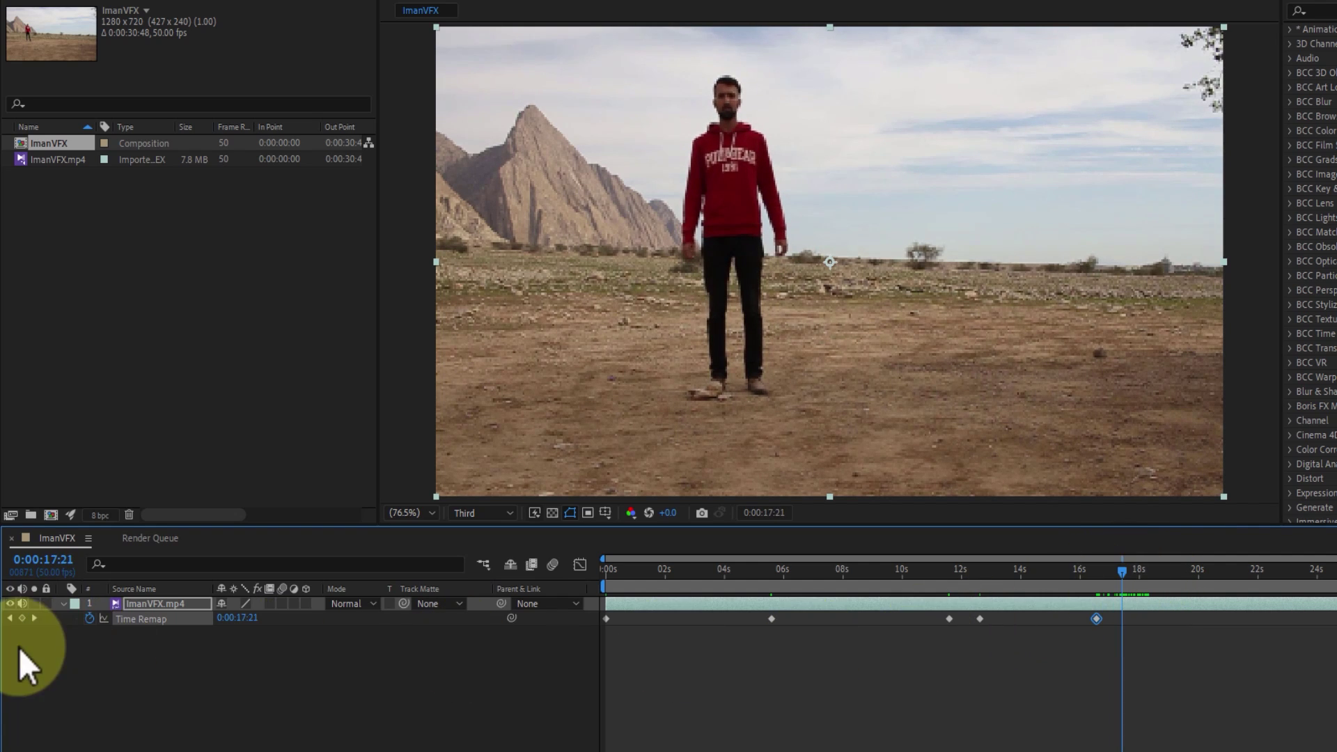
{"action": "mouse_move", "coordinate": [1132, 569]}
{"action": "left_mouse_down"}
{"action": "mouse_move", "coordinate": [1226, 571]}
{"action": "mouse_move", "coordinate": [1078, 554]}
{"action": "mouse_move", "coordinate": [1123, 555]}
{"action": "left_mouse_up"}
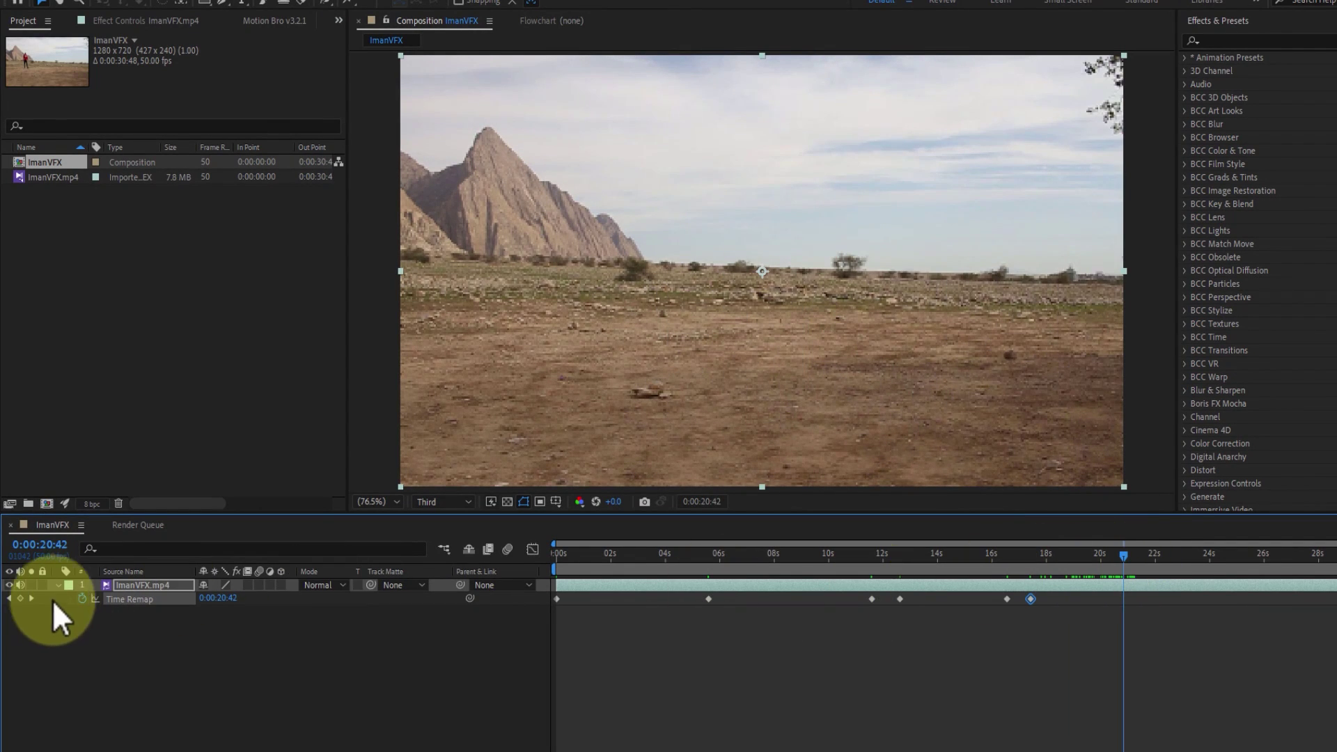
{"action": "left_click", "coordinate": [19, 598]}
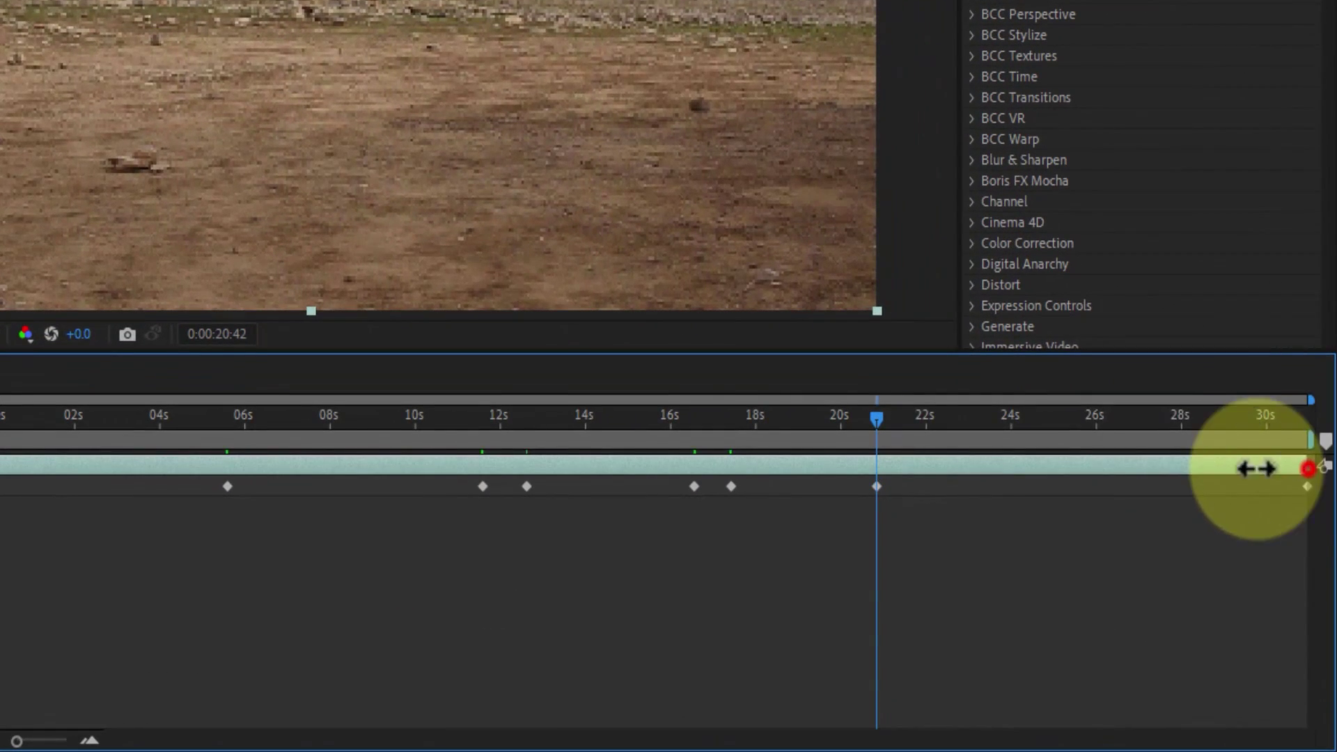
{"action": "left_click_drag", "start_coordinate": [1256, 469], "coordinate": [892, 481]}
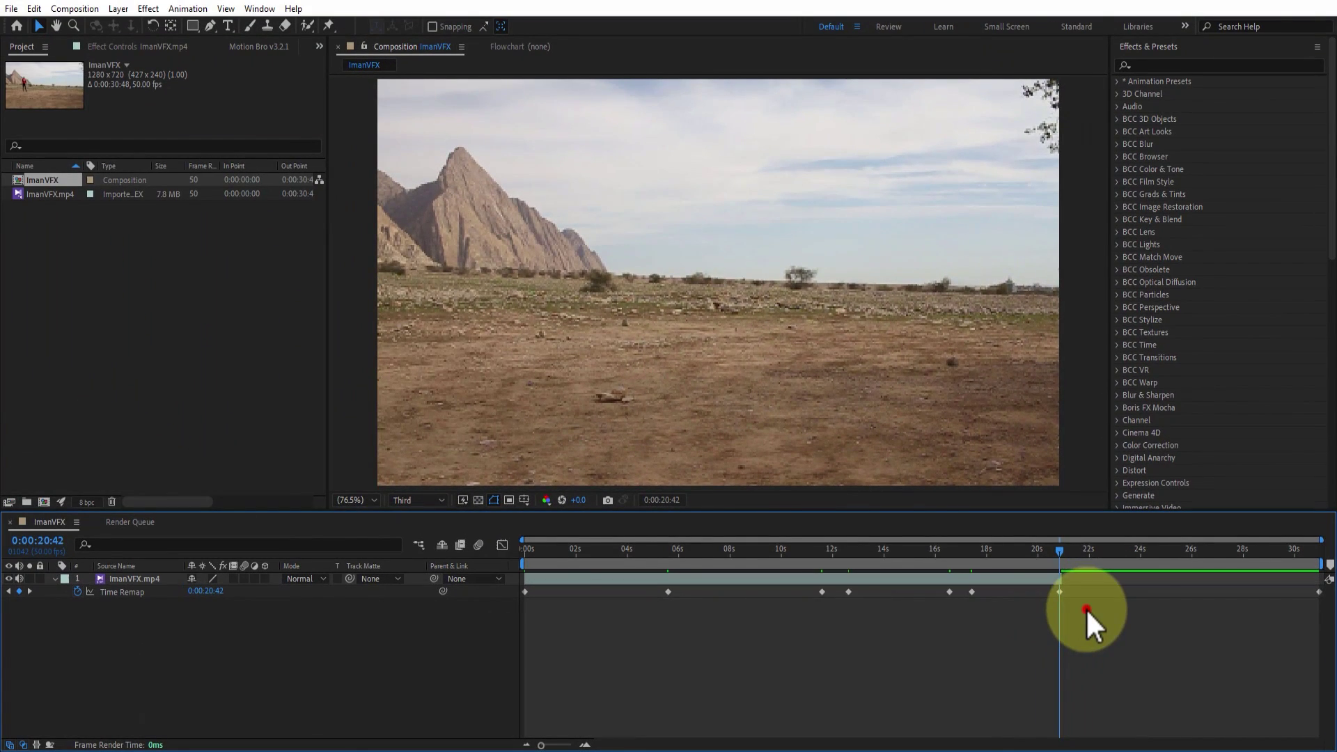
- Shift all Time Remap keyframes after the first earlier so the group starts at about 0.5 s, and trim the layer's end to about 16 s
{"action": "left_click_drag", "start_coordinate": [1085, 608], "coordinate": [637, 596]}
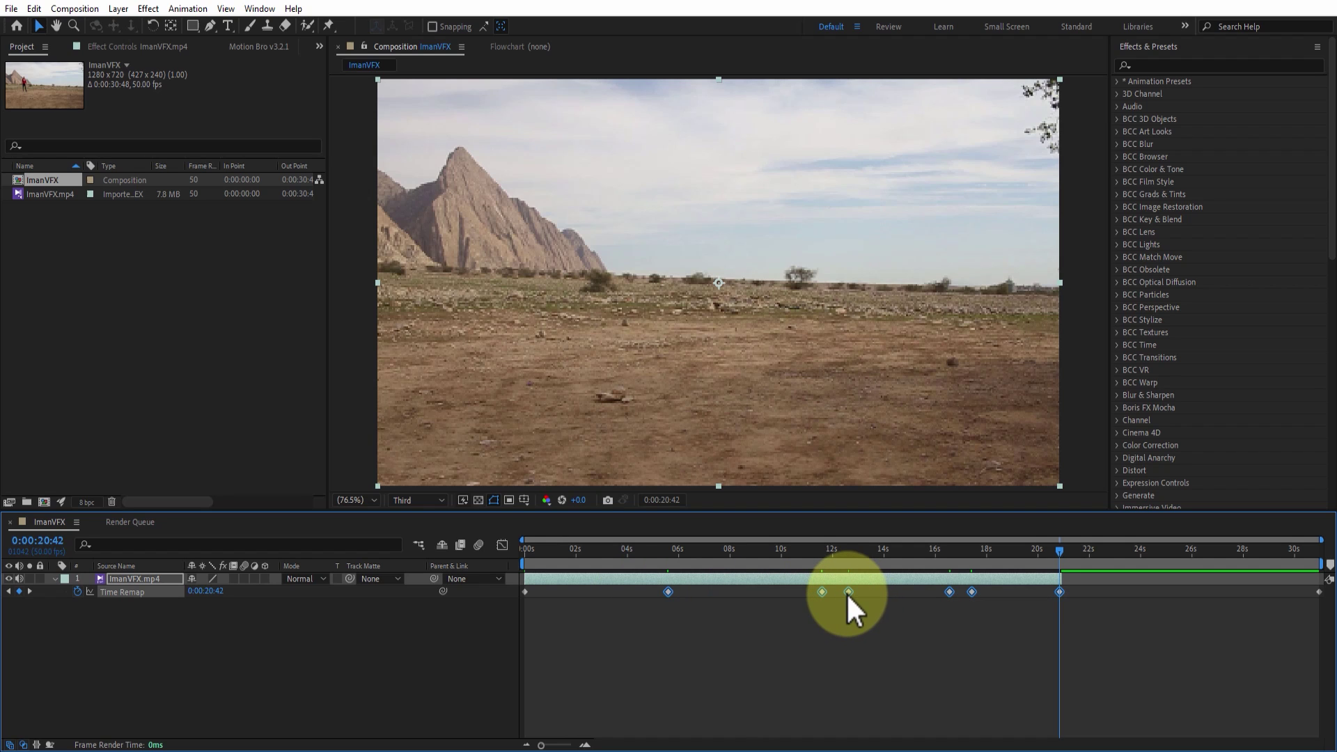
{"action": "left_click_drag", "start_coordinate": [850, 596], "coordinate": [736, 607]}
{"action": "left_click_drag", "start_coordinate": [561, 516], "coordinate": [532, 519]}
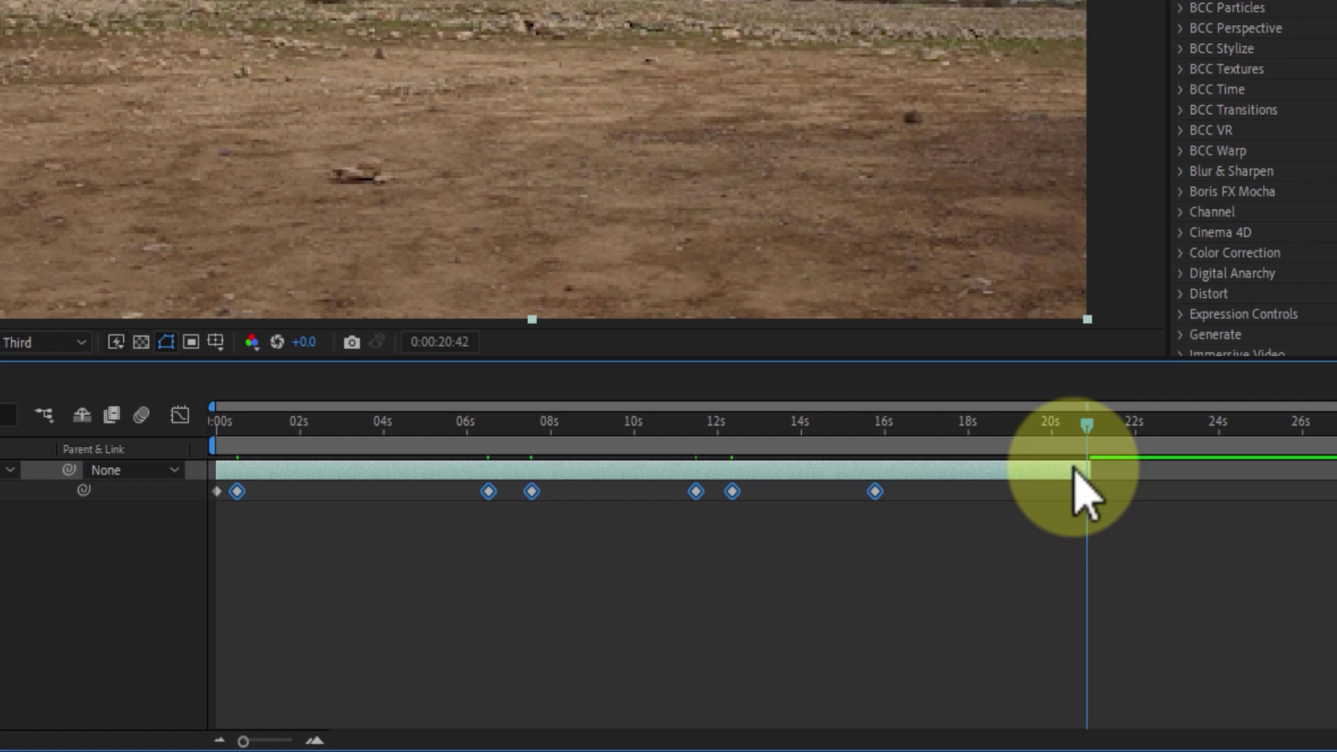
{"action": "left_click_drag", "start_coordinate": [1090, 465], "coordinate": [890, 477]}
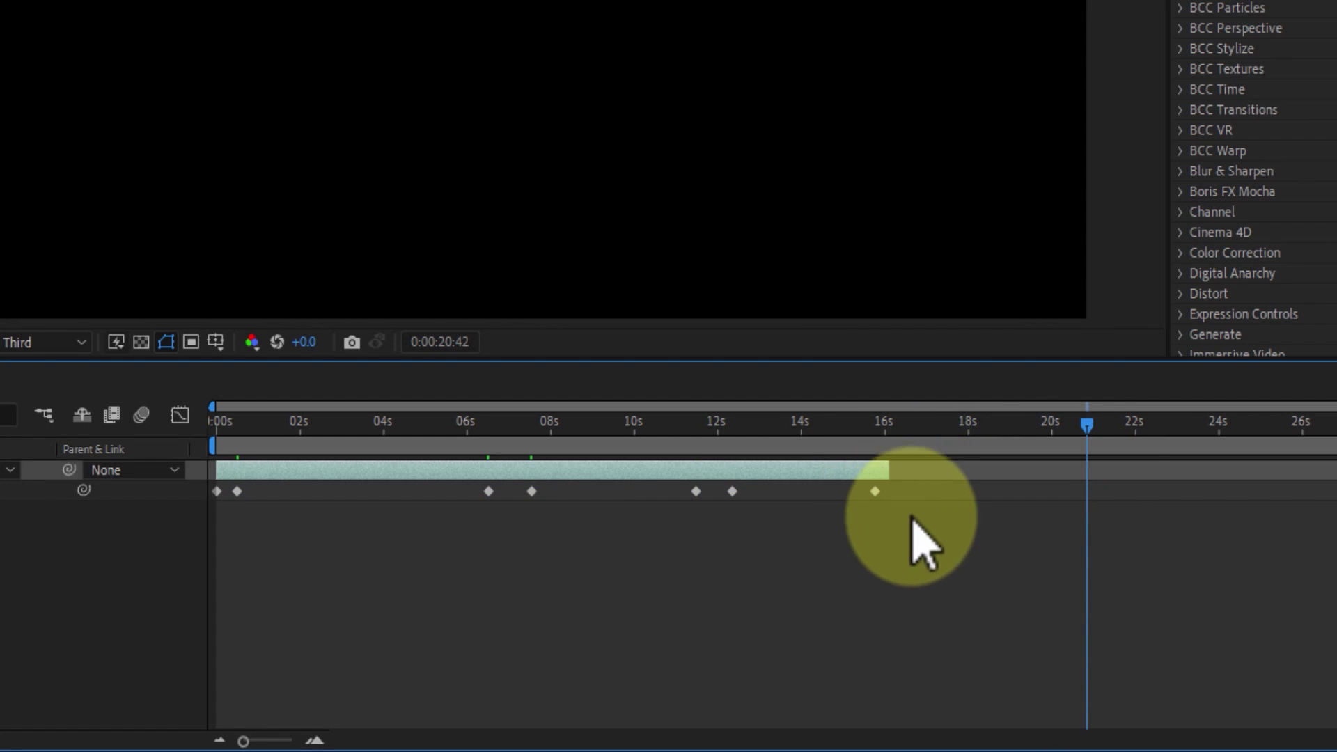
- Pull the last five Time Remap keyframes earlier to about 2, 3, 4.3, 5.2 and 6.8 s, and trim the layer's end just past them
{"action": "left_click_drag", "start_coordinate": [922, 532], "coordinate": [343, 494]}
{"action": "mouse_move", "coordinate": [762, 537]}
{"action": "left_mouse_down"}
{"action": "mouse_move", "coordinate": [487, 509]}
{"action": "mouse_move", "coordinate": [491, 486]}
{"action": "mouse_move", "coordinate": [435, 492]}
{"action": "left_mouse_up"}
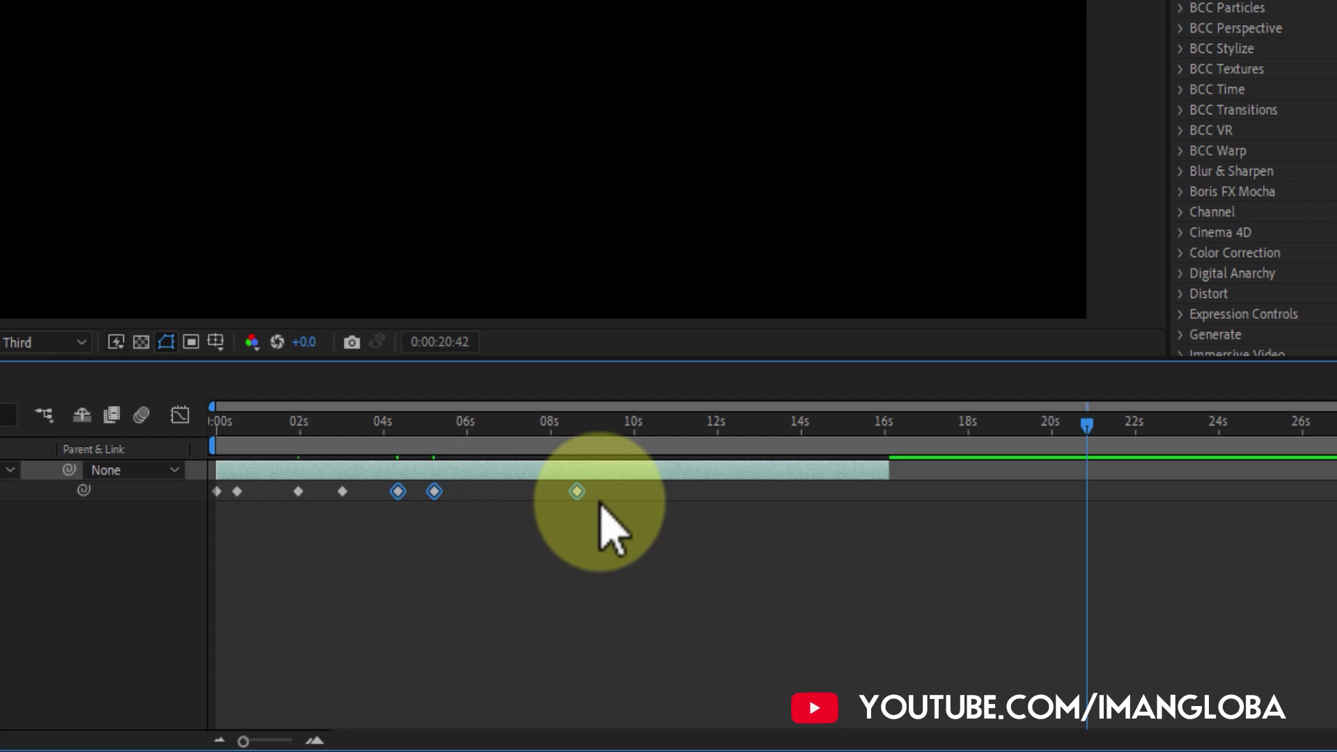
{"action": "left_click", "coordinate": [577, 492]}
{"action": "left_click_drag", "start_coordinate": [576, 492], "coordinate": [501, 491]}
{"action": "left_click_drag", "start_coordinate": [890, 467], "coordinate": [532, 468]}
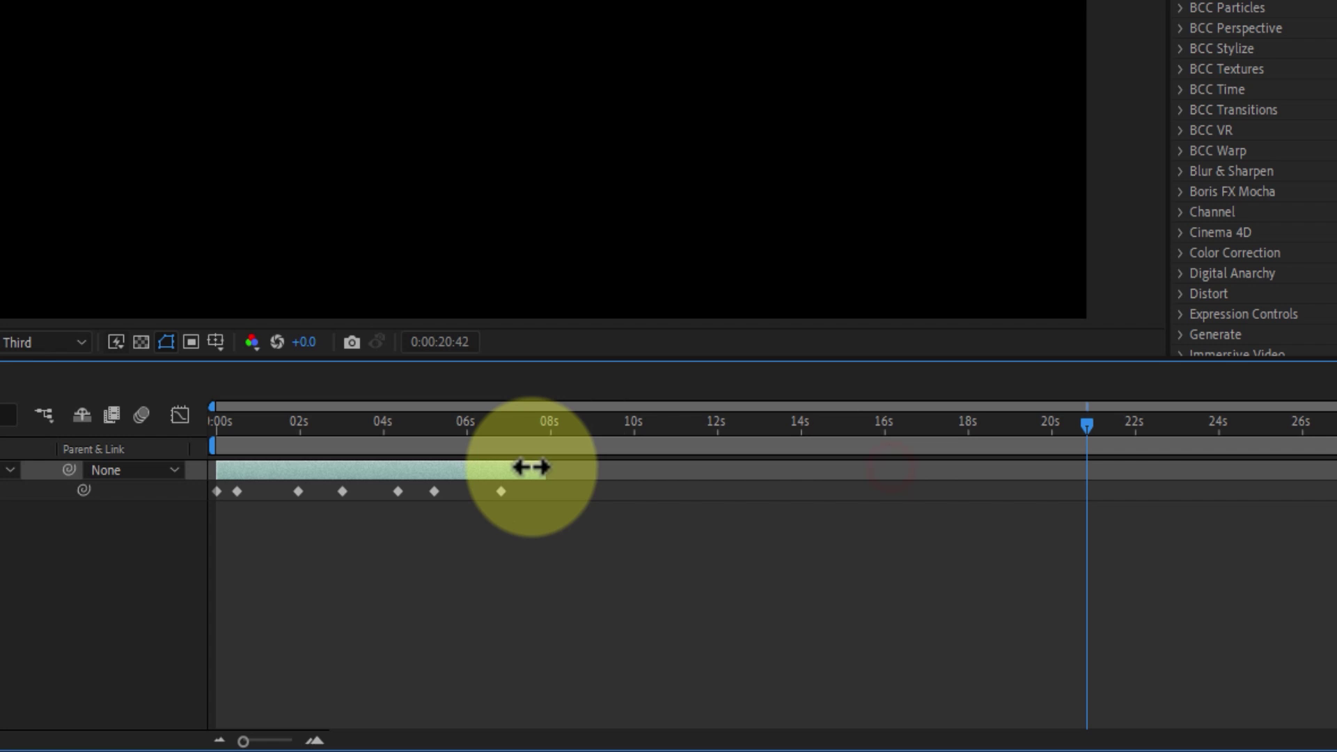
- Shorten the standing pauses by moving the second, fourth and sixth Time Remap keyframes to about 0:12, 2:14 and 4:30 (seconds:frames)
{"action": "left_click", "coordinate": [320, 739]}
{"action": "left_click_drag", "start_coordinate": [790, 733], "coordinate": [343, 746]}
{"action": "left_click", "coordinate": [315, 740]}
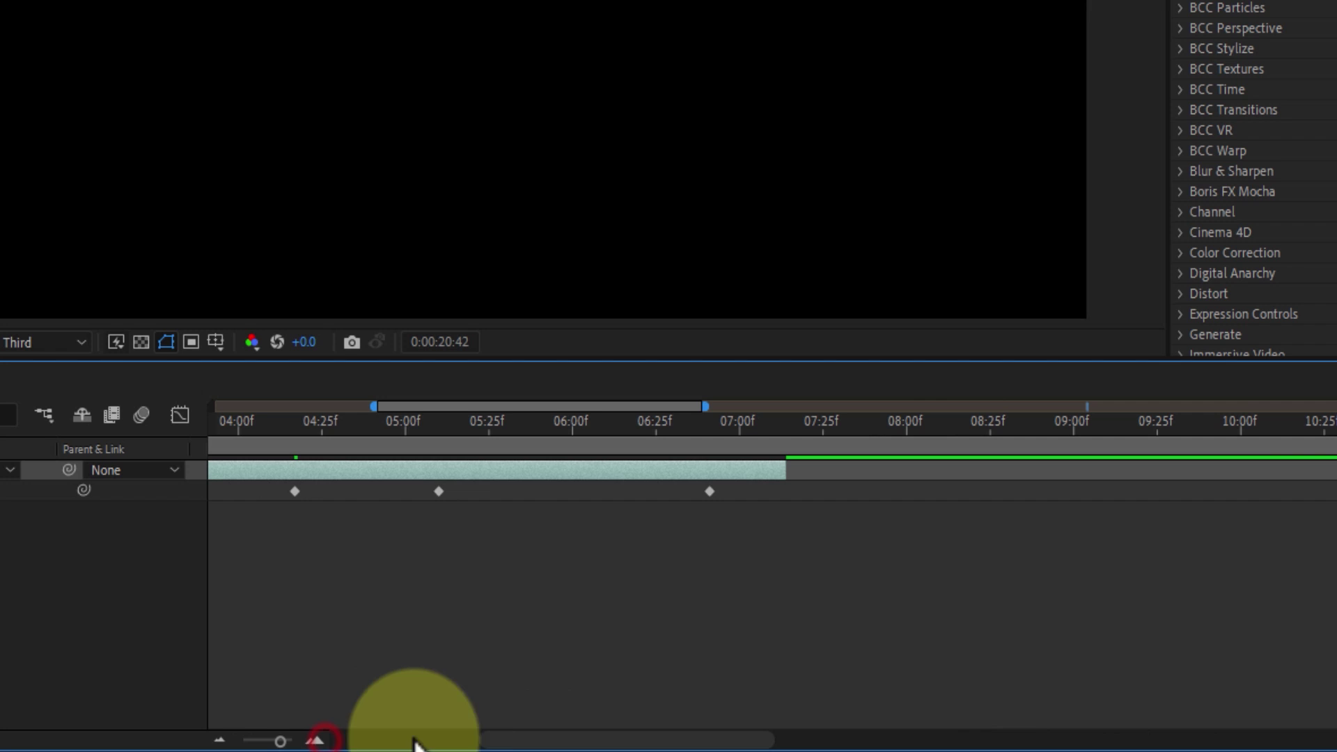
{"action": "left_click_drag", "start_coordinate": [430, 744], "coordinate": [334, 740]}
{"action": "left_click_drag", "start_coordinate": [343, 537], "coordinate": [257, 491]}
{"action": "left_click_drag", "start_coordinate": [719, 492], "coordinate": [598, 492]}
{"action": "left_click_drag", "start_coordinate": [1086, 492], "coordinate": [983, 492]}
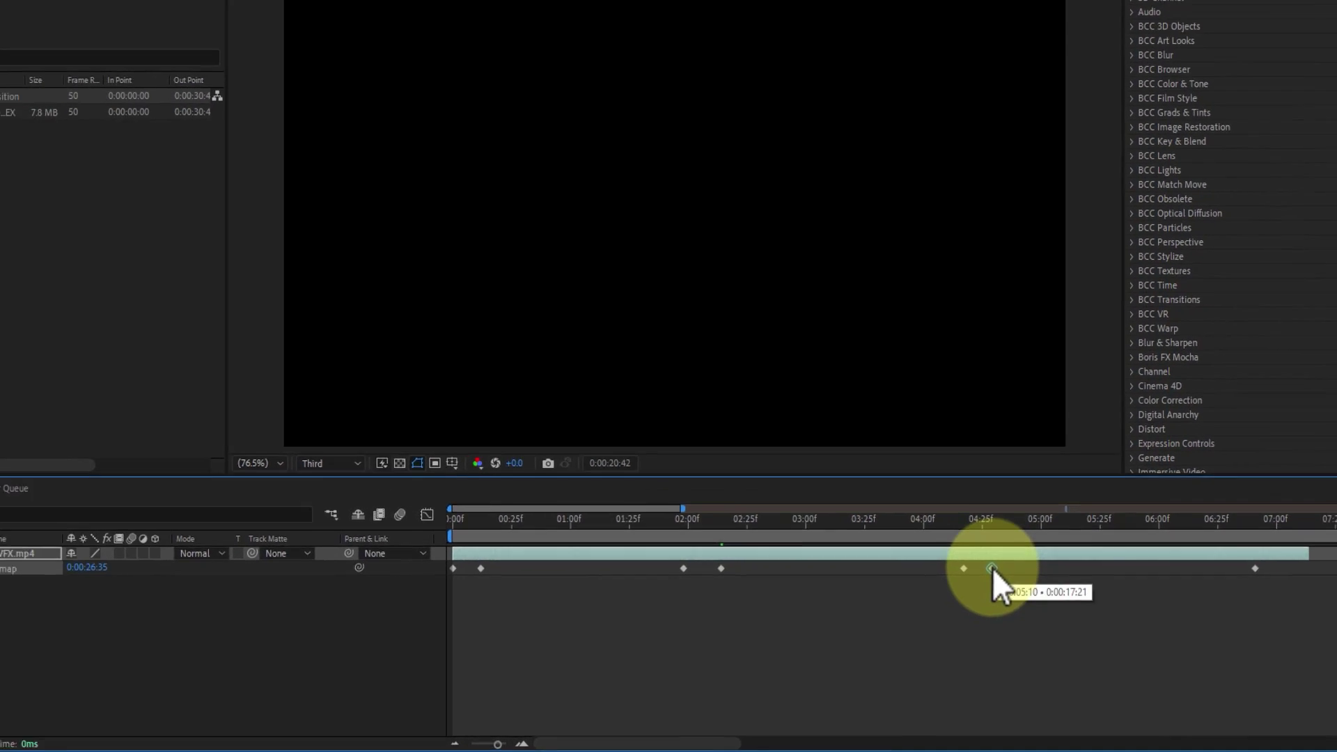
{"action": "left_click_drag", "start_coordinate": [992, 568], "coordinate": [992, 568]}
- Shift the third to sixth keyframes earlier, starting at about 1:09, and tighten the second and fourth keyframes to about 0:08 and 1:17
{"action": "left_click_drag", "start_coordinate": [1055, 627], "coordinate": [677, 593]}
{"action": "left_click", "coordinate": [635, 613]}
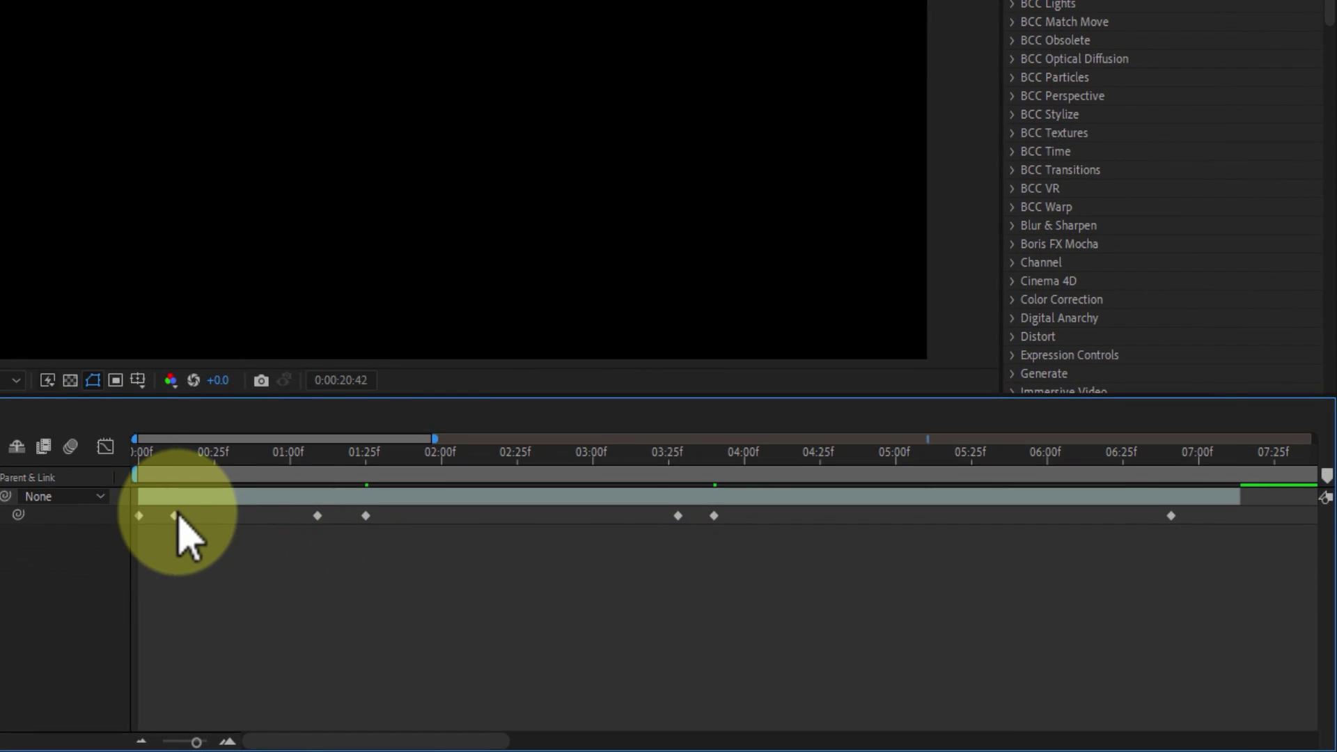
{"action": "left_click", "coordinate": [175, 515]}
{"action": "left_click_drag", "start_coordinate": [166, 516], "coordinate": [163, 517]}
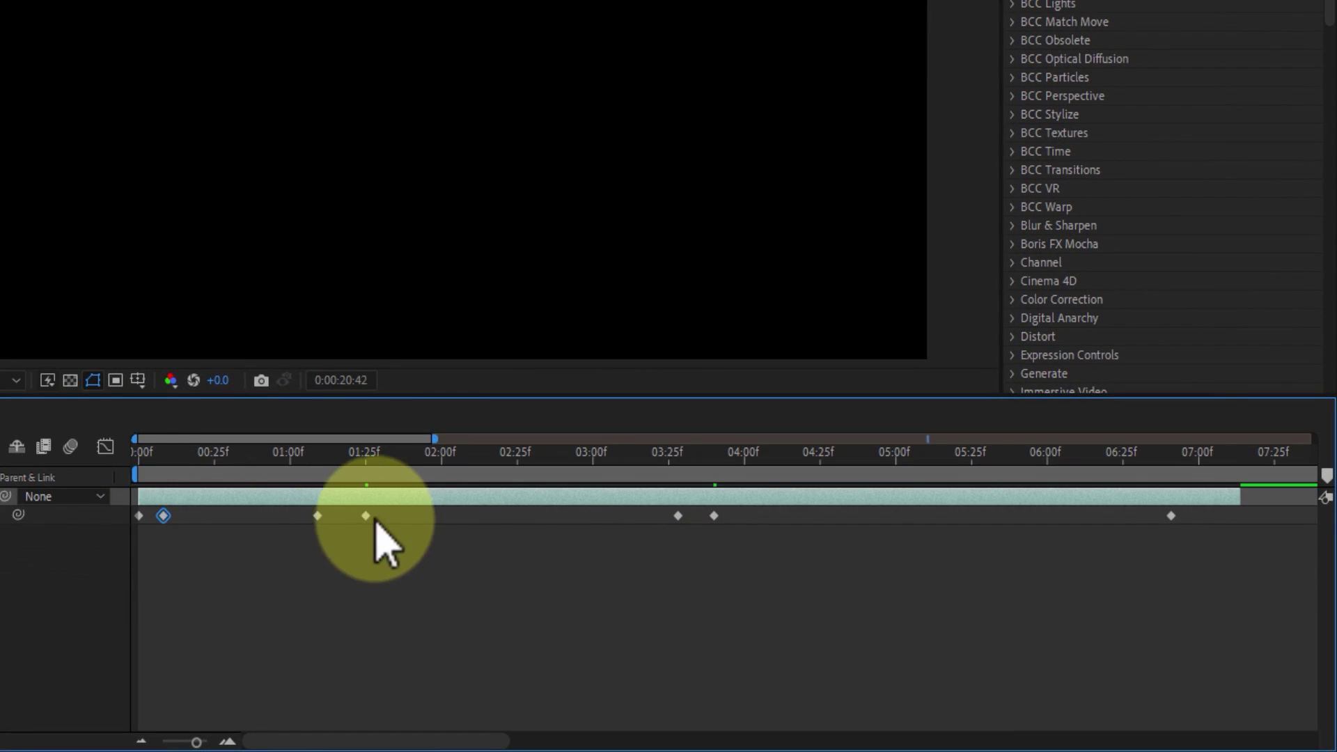
{"action": "left_click_drag", "start_coordinate": [371, 516], "coordinate": [342, 516]}
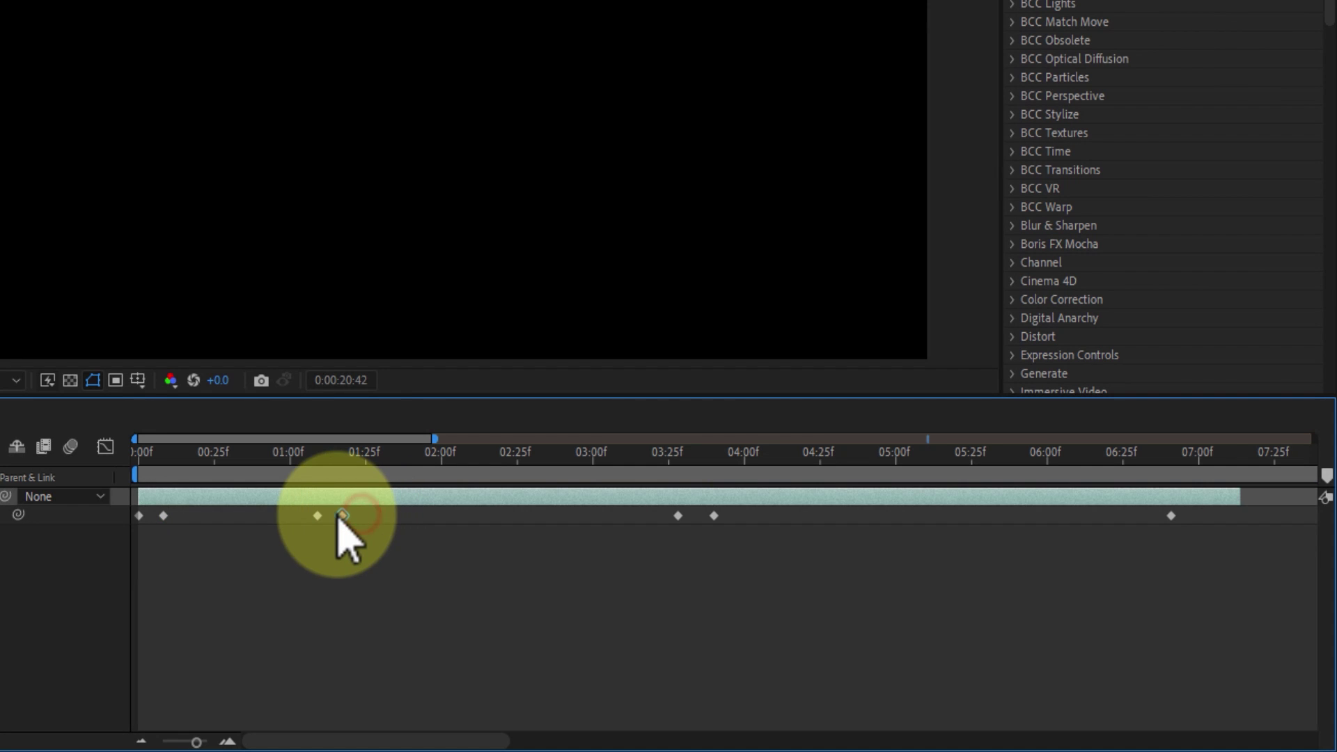
- Move the last three Time Remap keyframes earlier to about 2:16, 2:28 and 3:15, and trim the layer's end just past them
{"action": "left_click_drag", "start_coordinate": [746, 546], "coordinate": [487, 524]}
{"action": "left_click_drag", "start_coordinate": [1170, 516], "coordinate": [638, 541]}
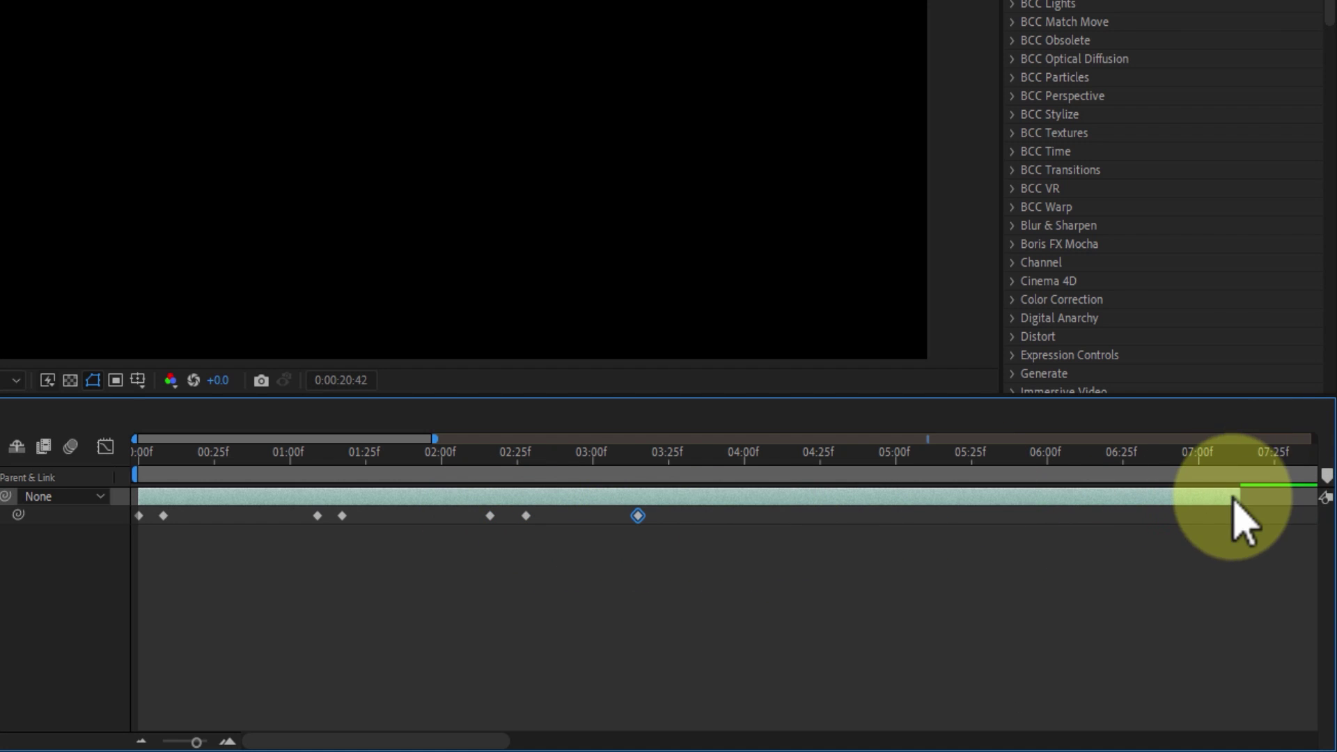
{"action": "left_click_drag", "start_coordinate": [1239, 496], "coordinate": [647, 499]}
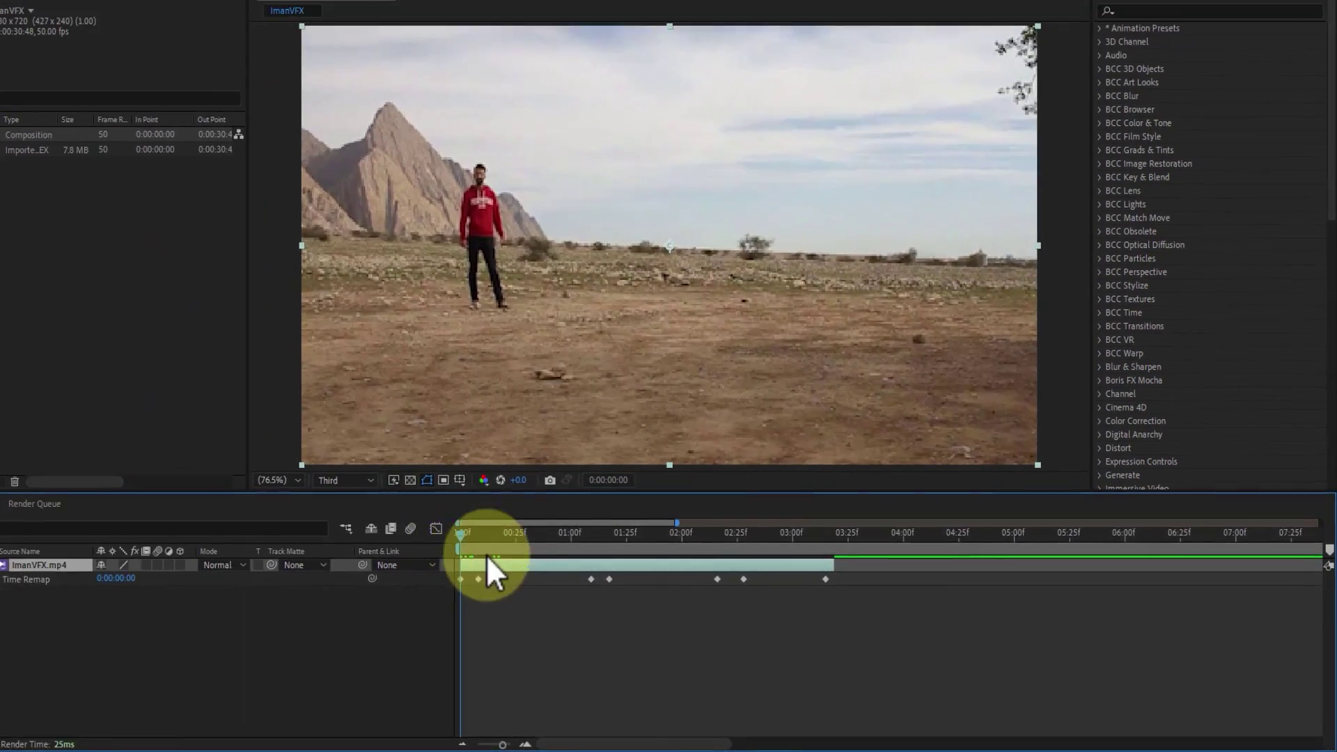
- Play back the composition from the start to review the timing of the remapped clip
{"action": "key", "text": "space"}
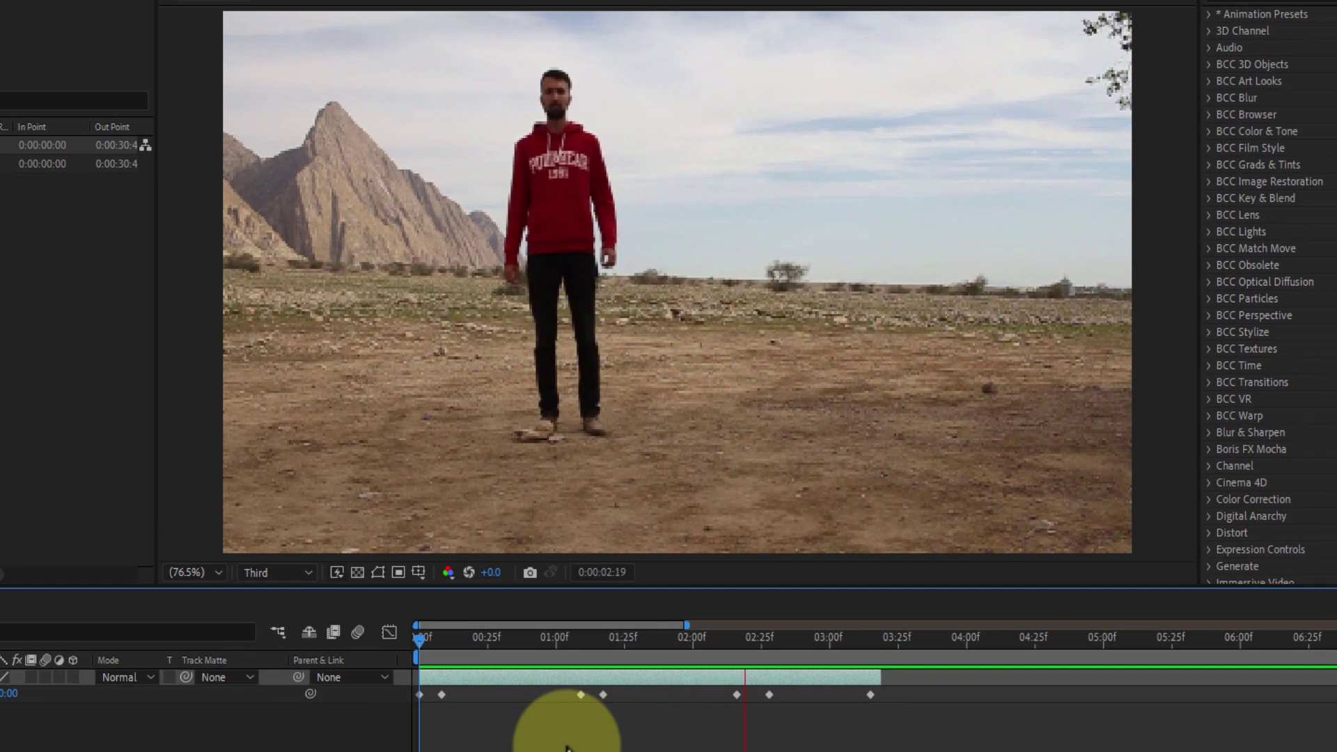
{"action": "key", "text": "space"}
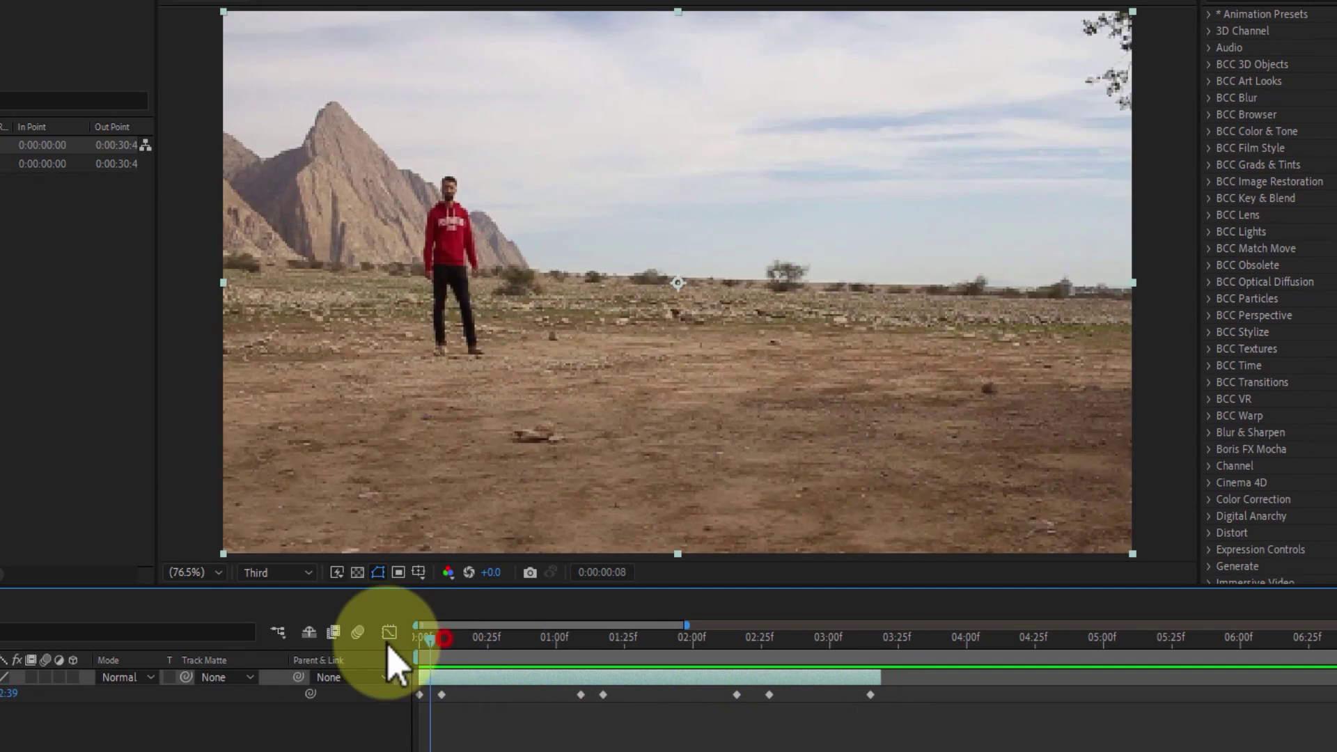
{"action": "key", "text": "space"}
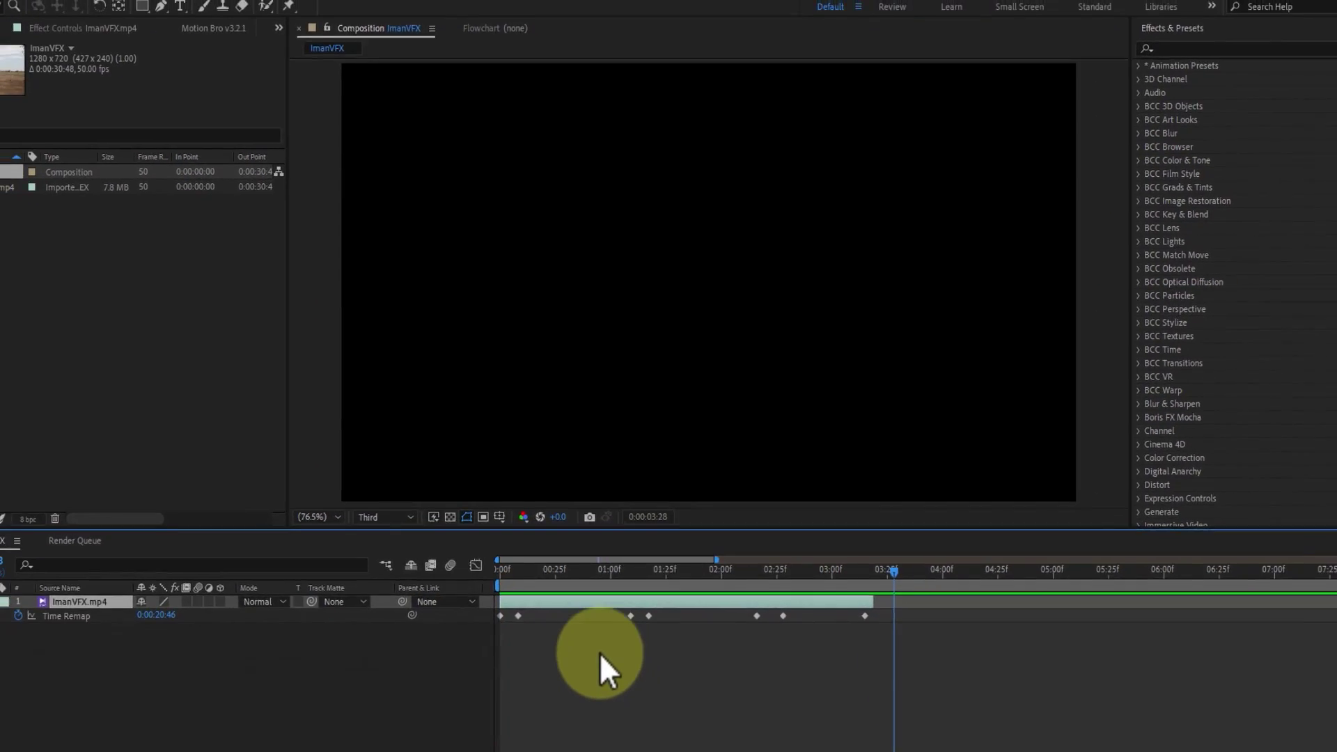
- Nudge the second, fourth, sixth and last Time Remap keyframes a few frames later, to about 0:12, 1:21, 2:33 and 3:19
{"action": "left_click", "coordinate": [553, 571]}
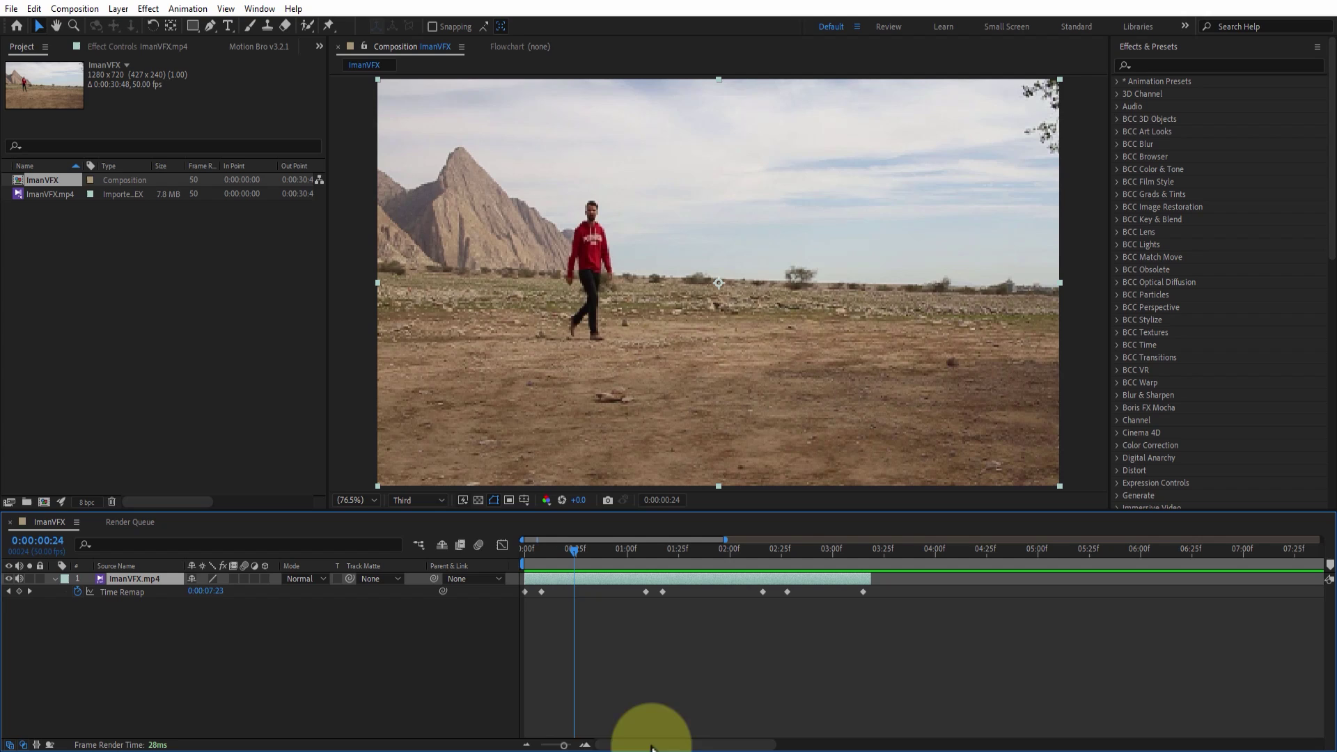
{"action": "left_click", "coordinate": [585, 745]}
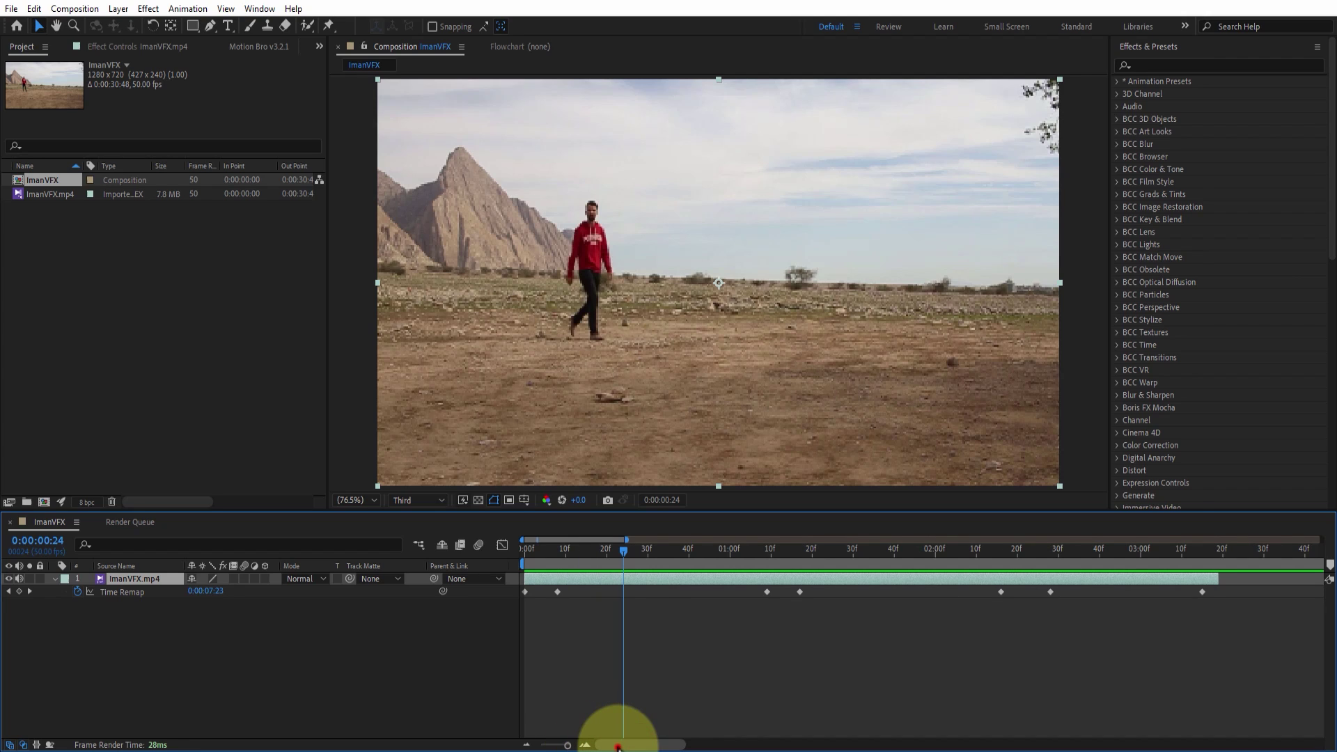
{"action": "left_click_drag", "start_coordinate": [558, 592], "coordinate": [574, 592]}
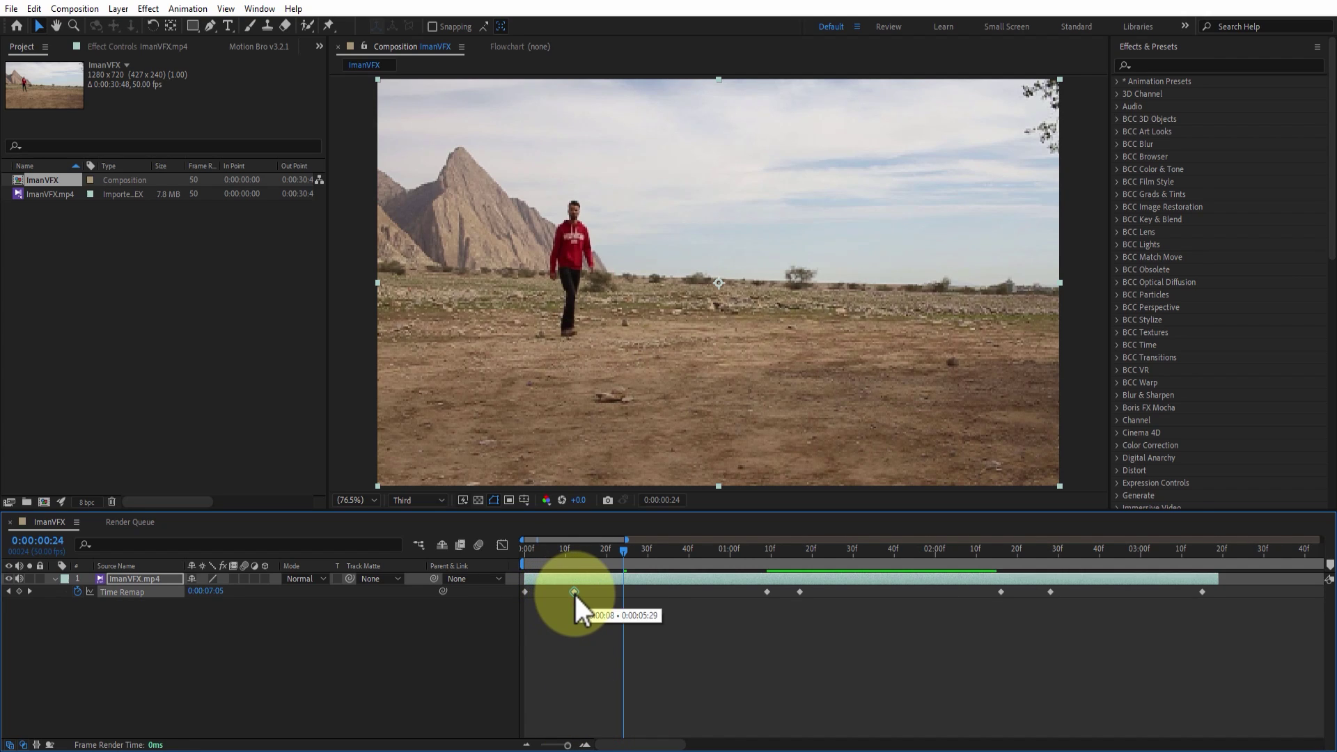
{"action": "left_click_drag", "start_coordinate": [800, 591], "coordinate": [819, 590]}
{"action": "left_click_drag", "start_coordinate": [1051, 591], "coordinate": [1066, 590]}
{"action": "left_click_drag", "start_coordinate": [1199, 592], "coordinate": [1215, 592]}
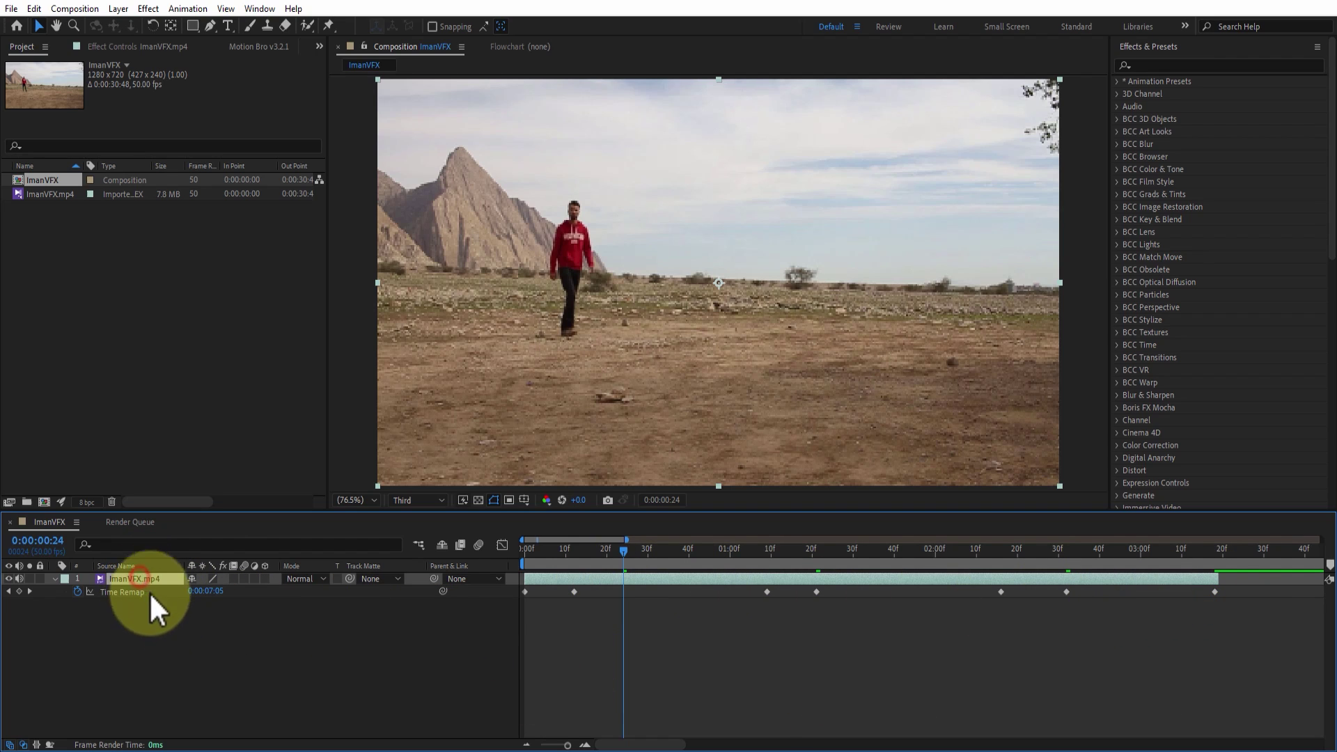
- Apply the CC Force Motion Blur effect to the ImanVFX.mp4 layer
{"action": "left_click", "coordinate": [147, 9]}
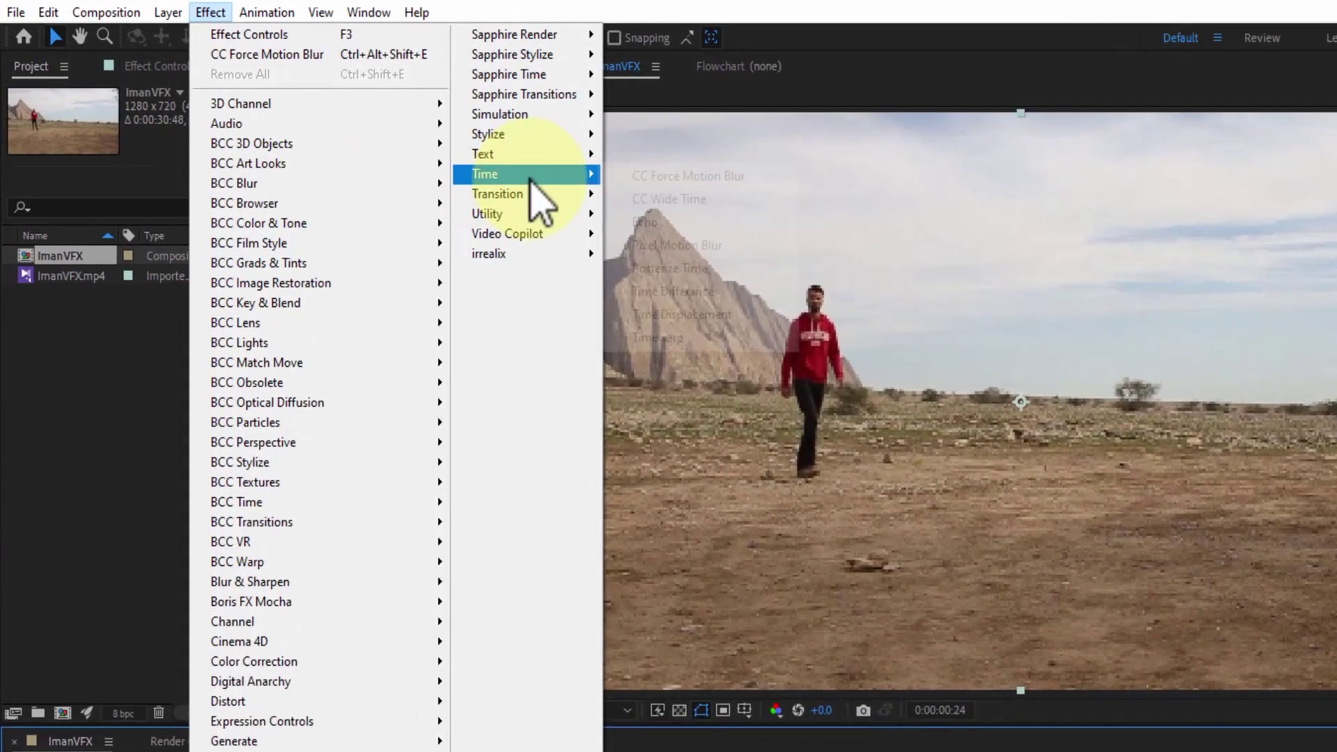
{"action": "mouse_move", "coordinate": [372, 123]}
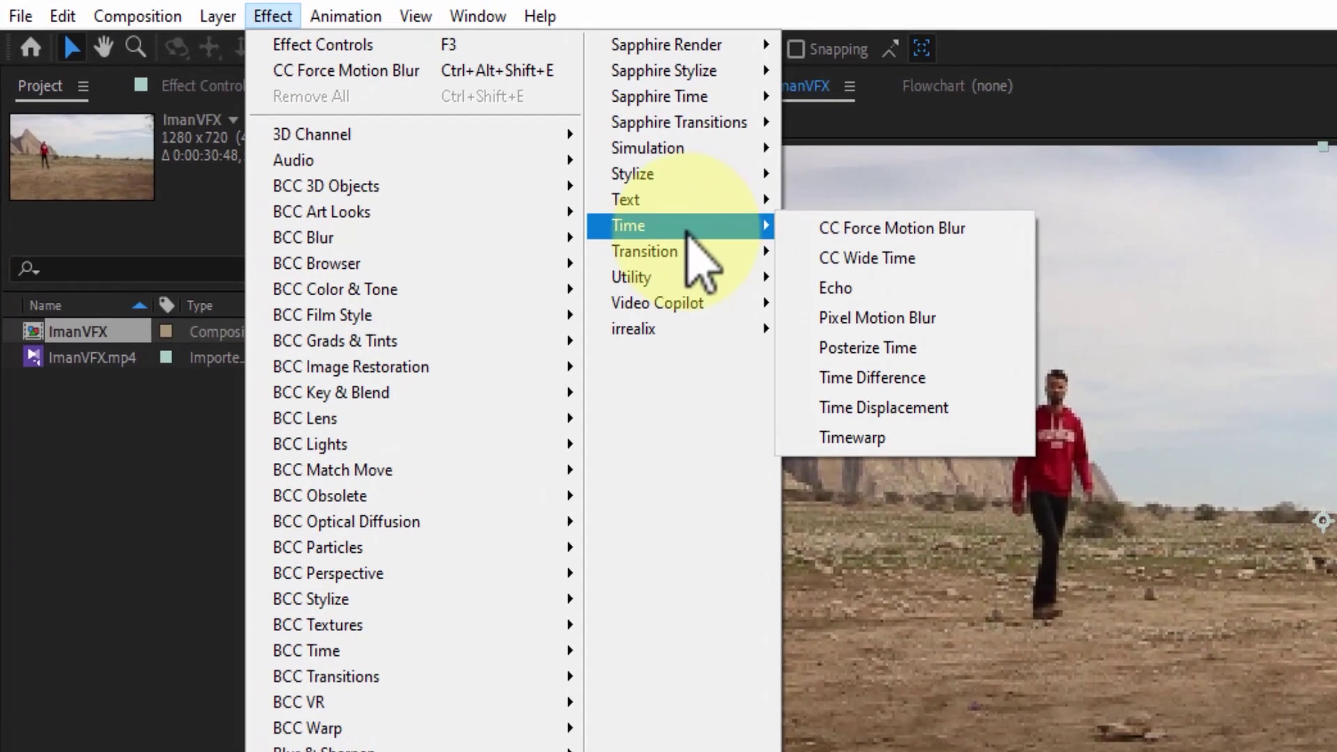
{"action": "left_click", "coordinate": [990, 227]}
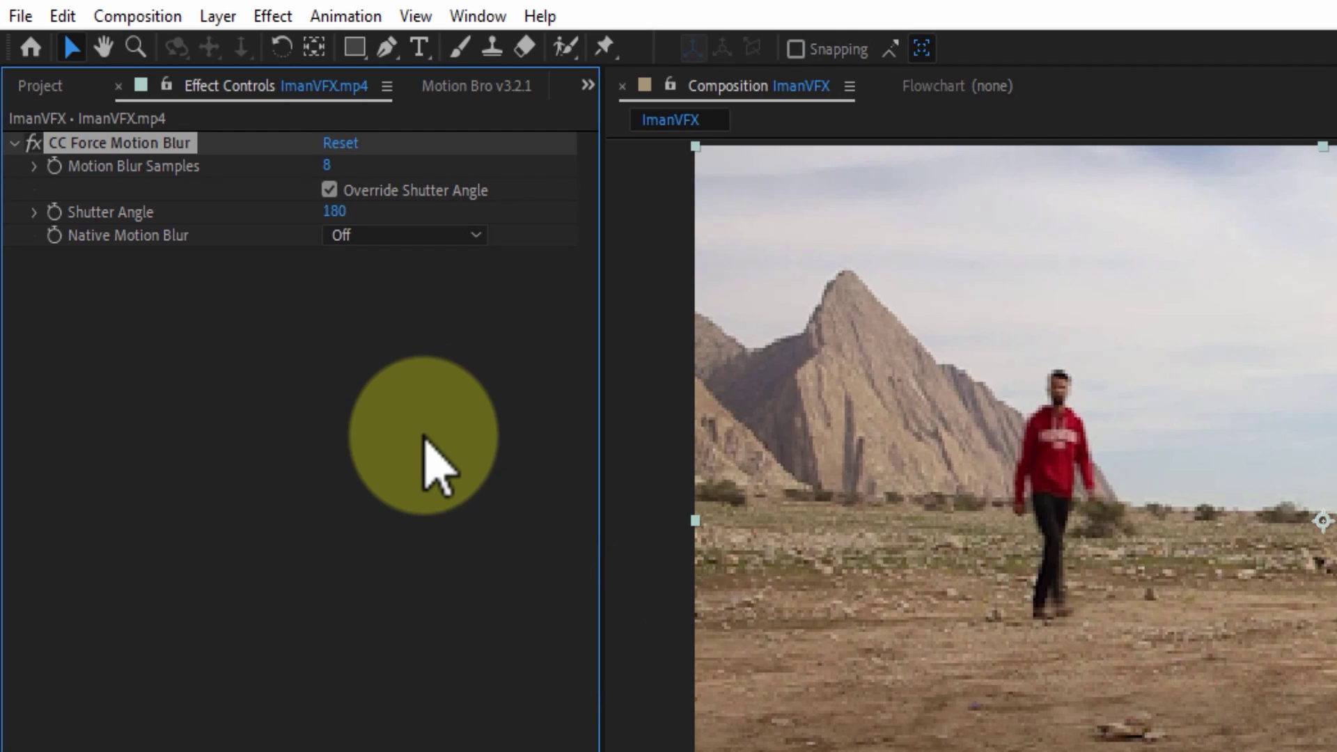
- Set CC Force Motion Blur to 255 motion blur samples and a shutter angle of 3600, and scrub through the blurred run
{"action": "left_click", "coordinate": [327, 165]}
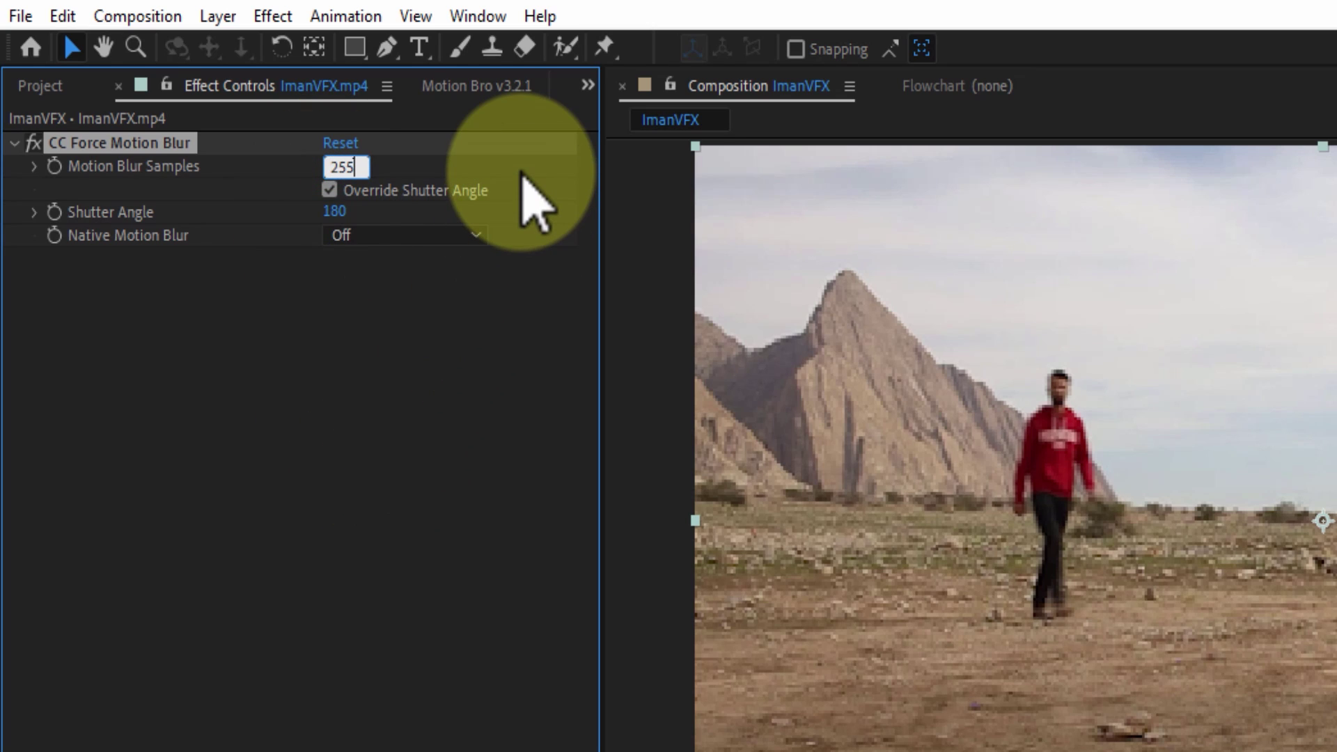
{"action": "key", "text": "Return"}
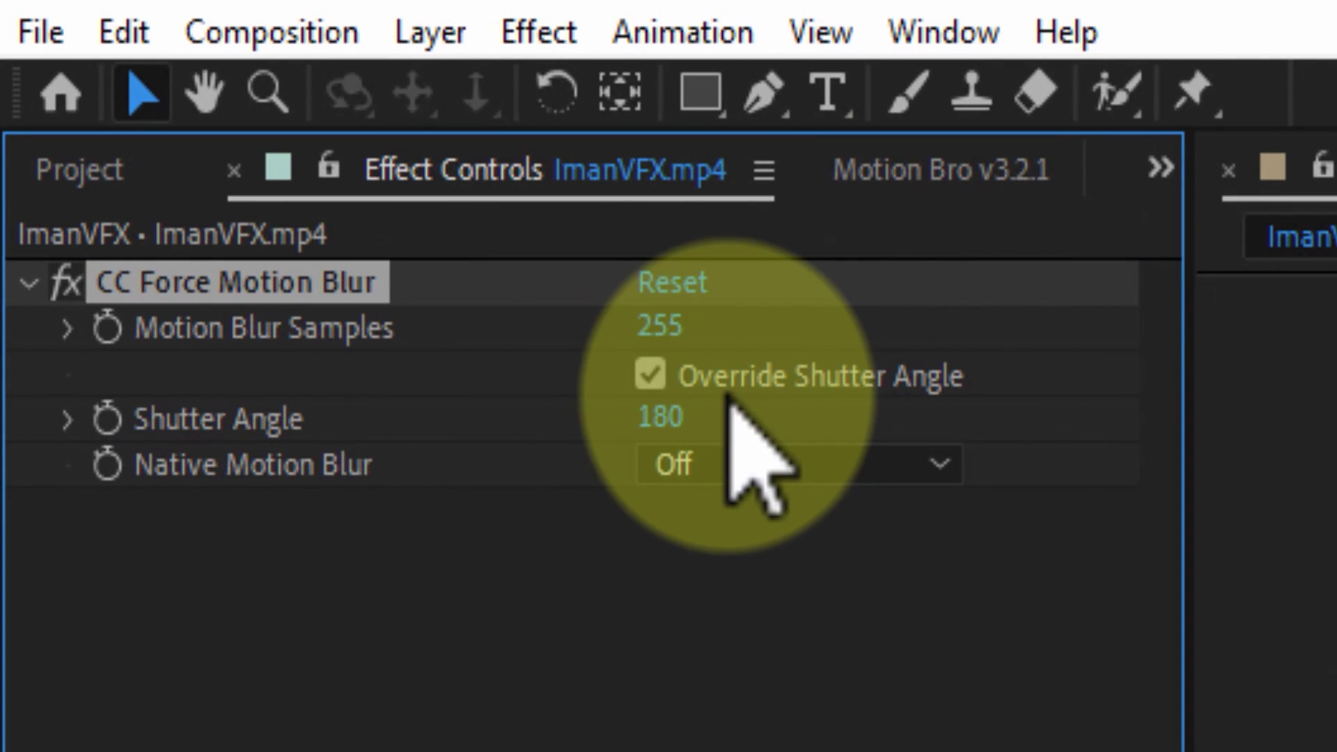
{"action": "left_click", "coordinate": [670, 418]}
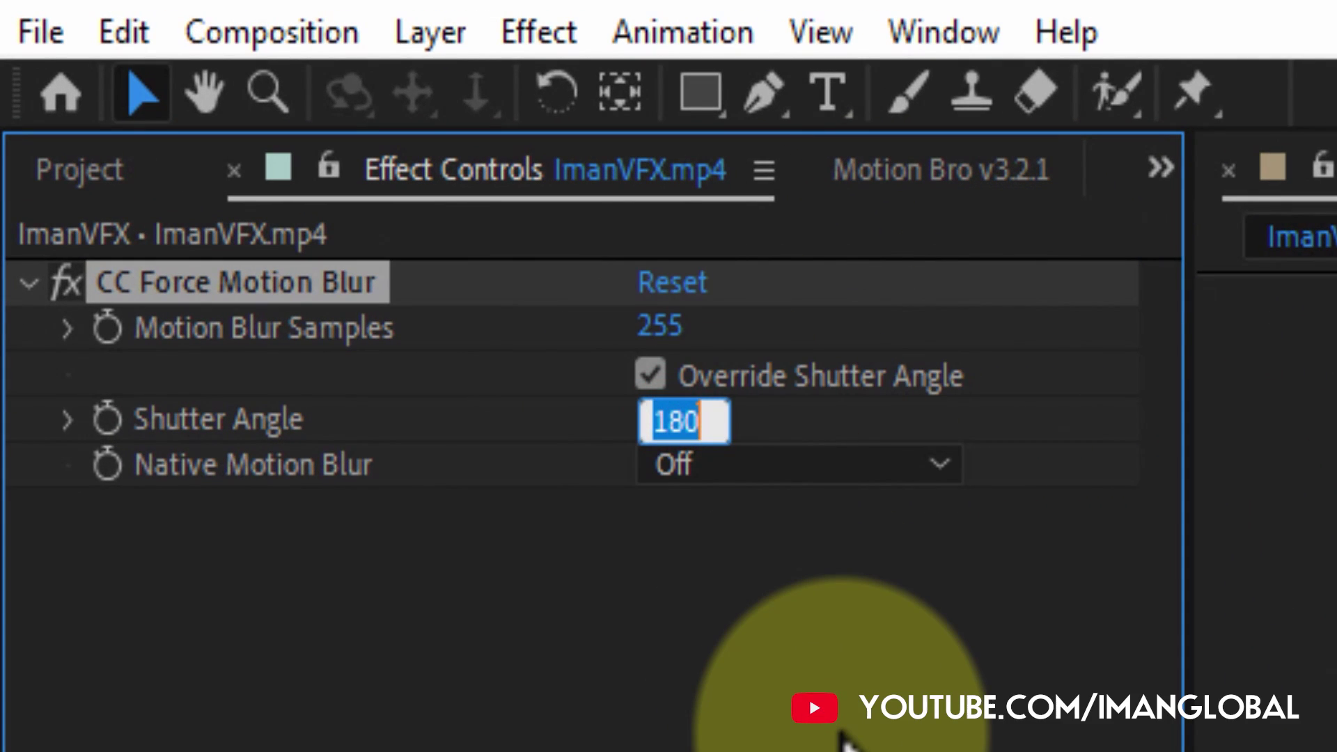
{"action": "key", "text": "Return"}
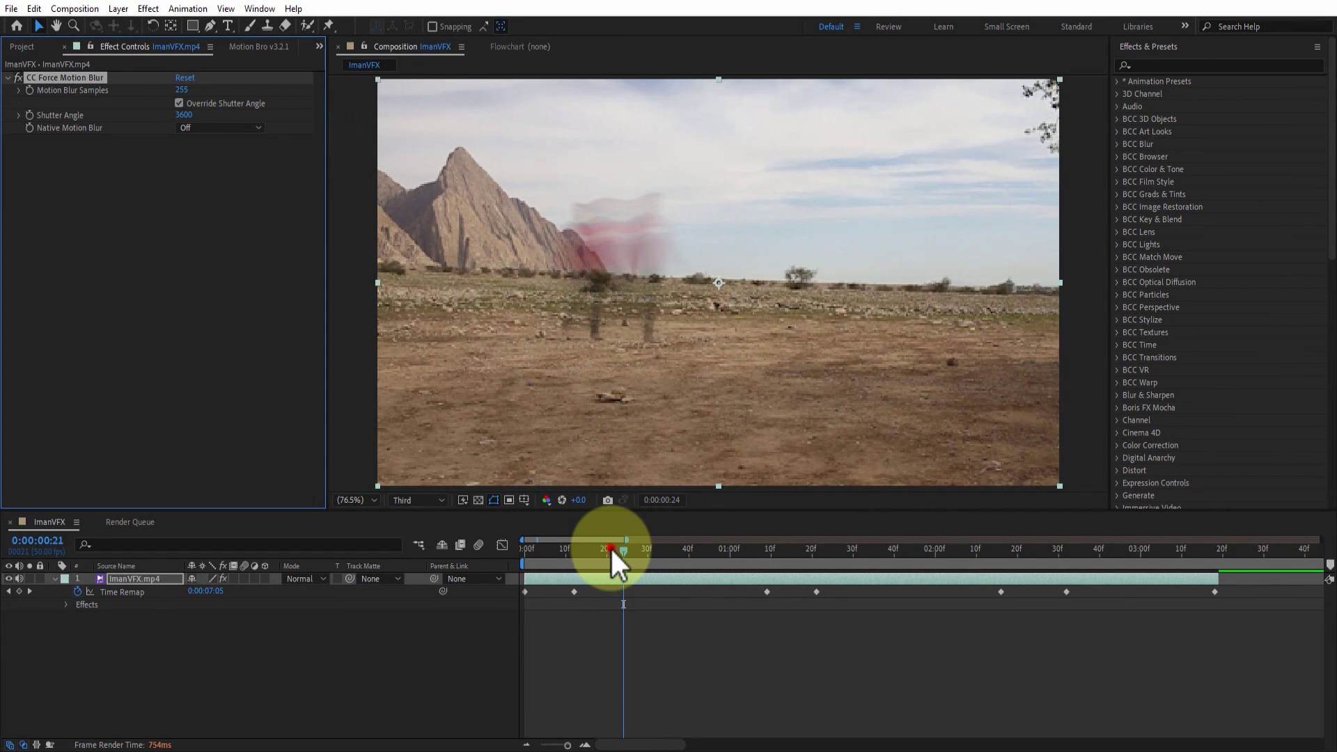
{"action": "left_click_drag", "start_coordinate": [610, 546], "coordinate": [684, 552]}
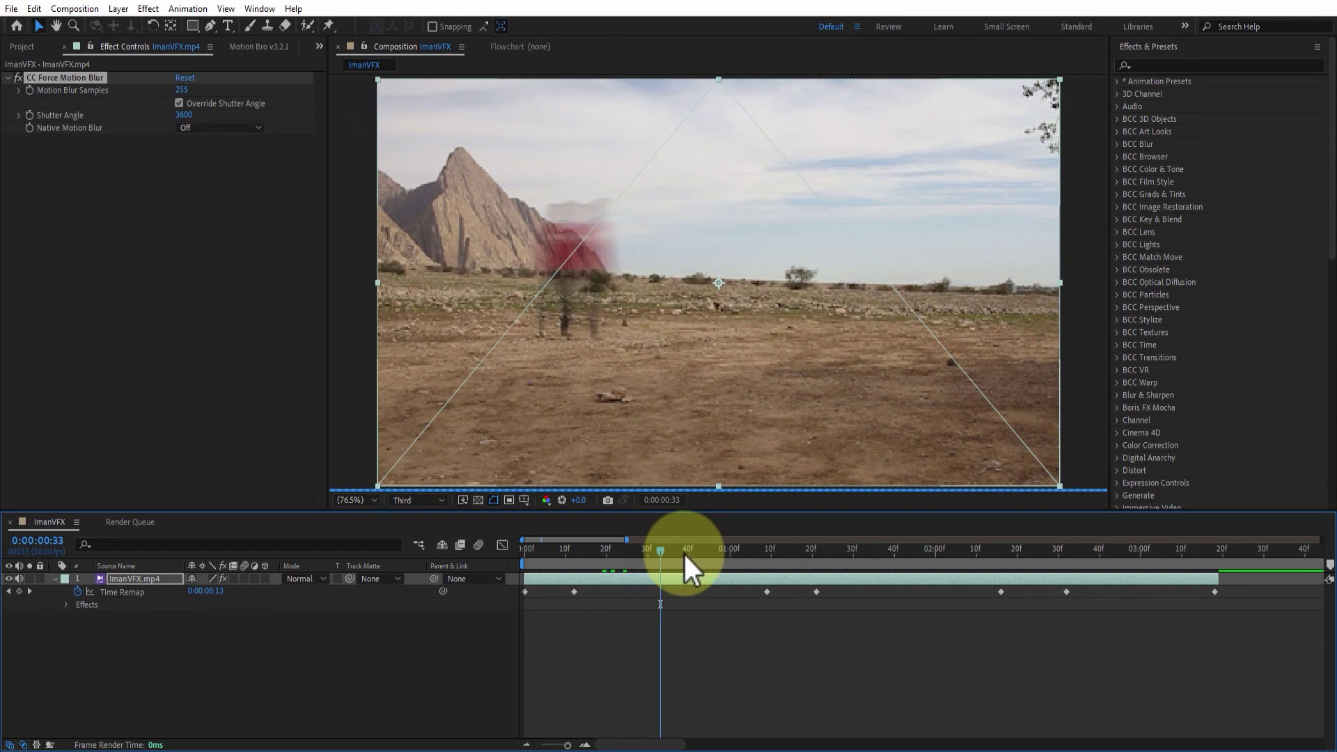
- Shorten the work area to end just past the trimmed layer's end and trim the composition to it
{"action": "left_click", "coordinate": [526, 745]}
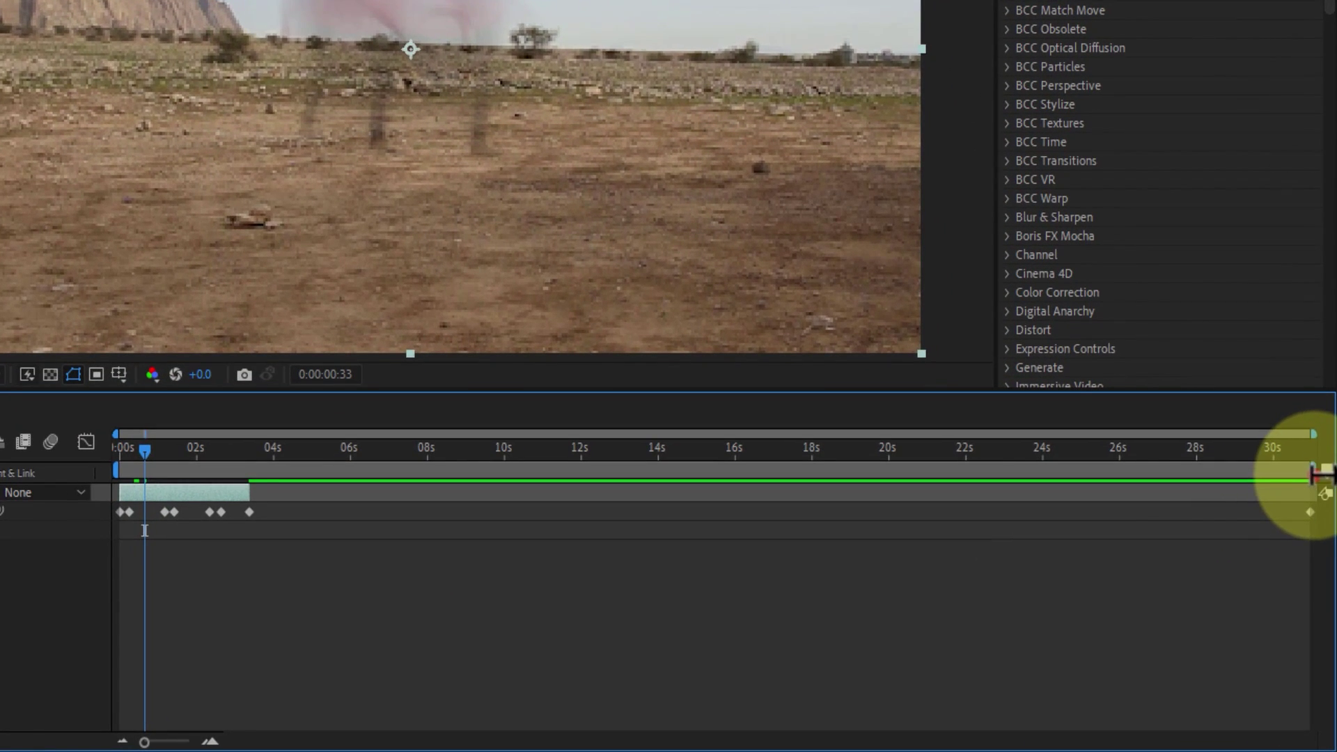
{"action": "mouse_move", "coordinate": [1319, 473]}
{"action": "left_mouse_down"}
{"action": "mouse_move", "coordinate": [1119, 507]}
{"action": "mouse_move", "coordinate": [472, 508]}
{"action": "mouse_move", "coordinate": [274, 530]}
{"action": "left_mouse_up"}
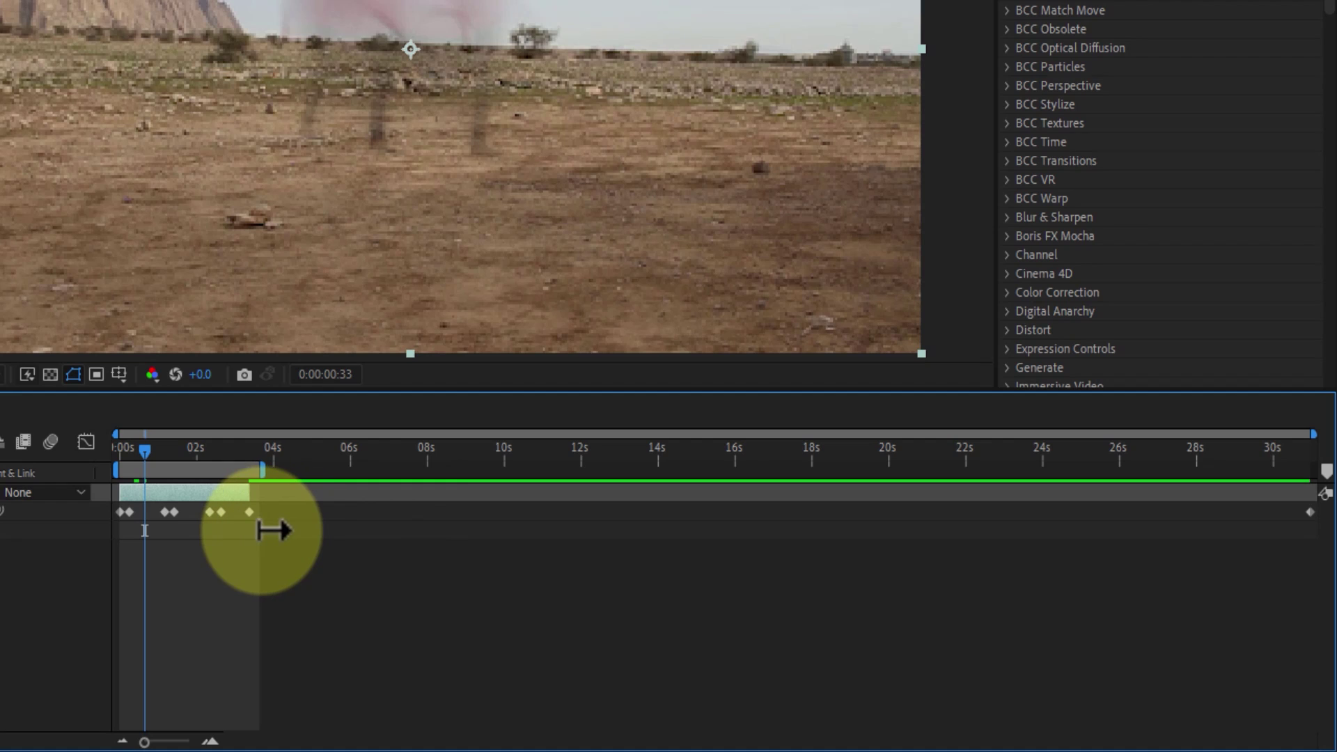
{"action": "right_click", "coordinate": [221, 466]}
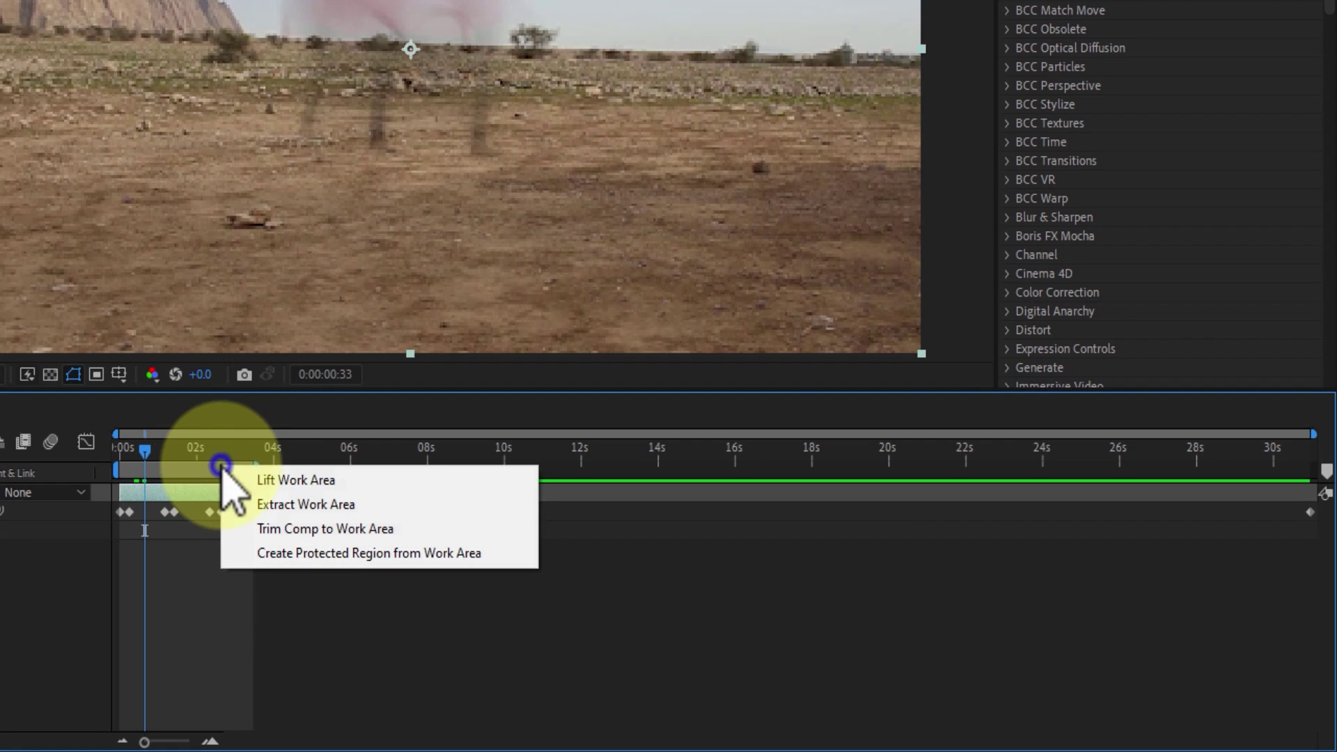
{"action": "left_click", "coordinate": [375, 529]}
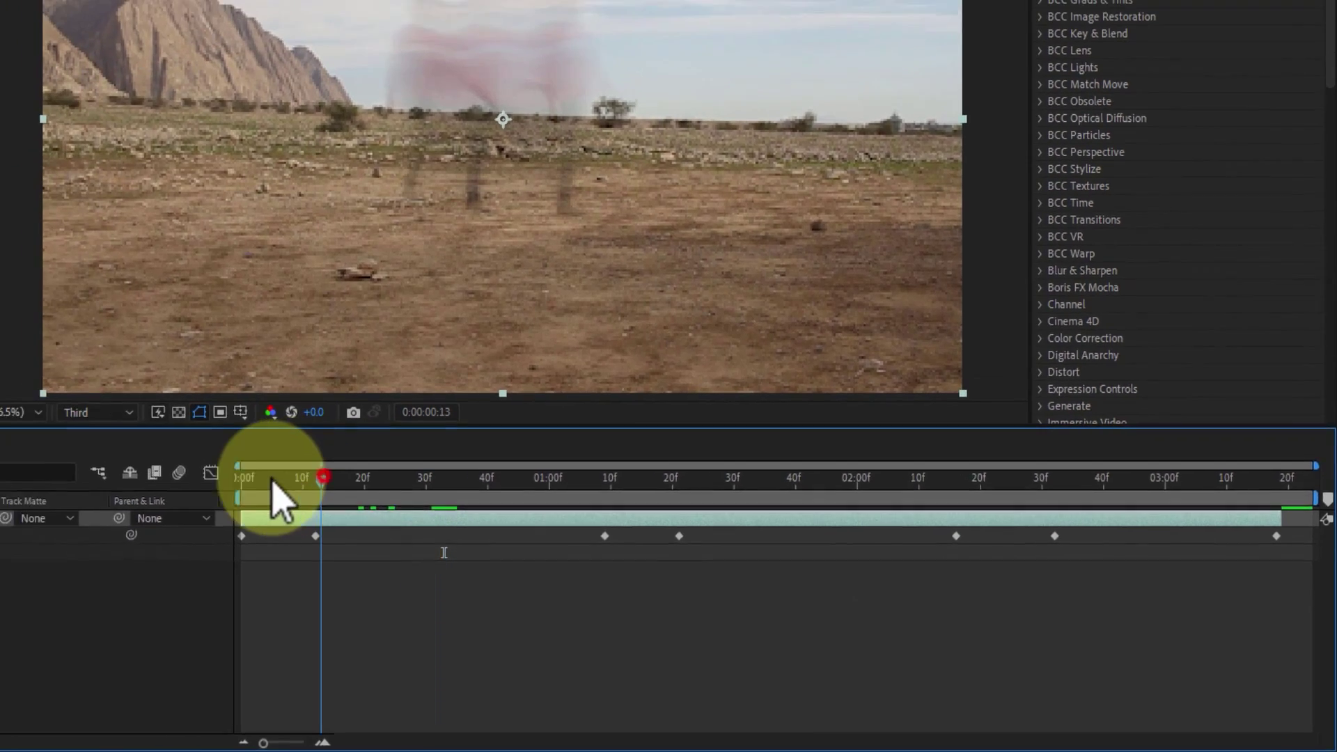
- Preview the trimmed composition from its first frame to review the motion-blurred super-speed effect
{"action": "key", "text": "Home"}
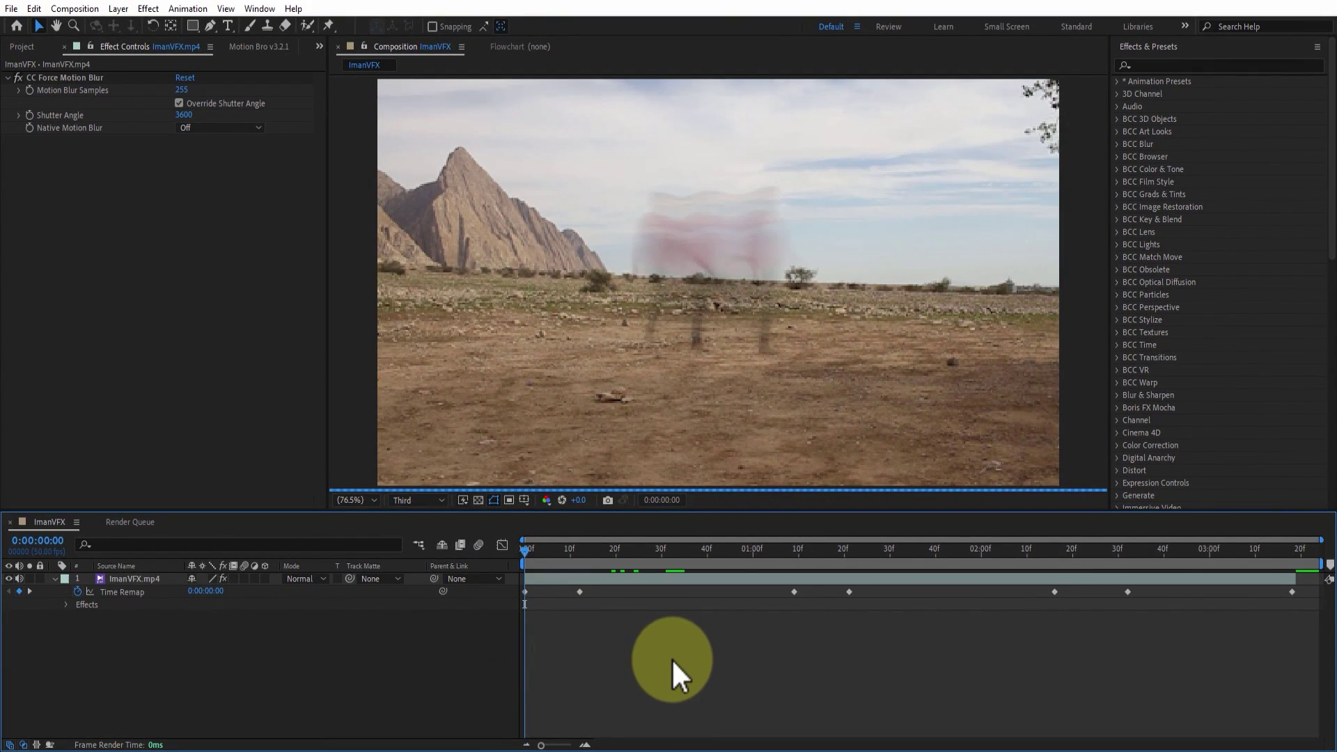
{"action": "key", "text": "space"}
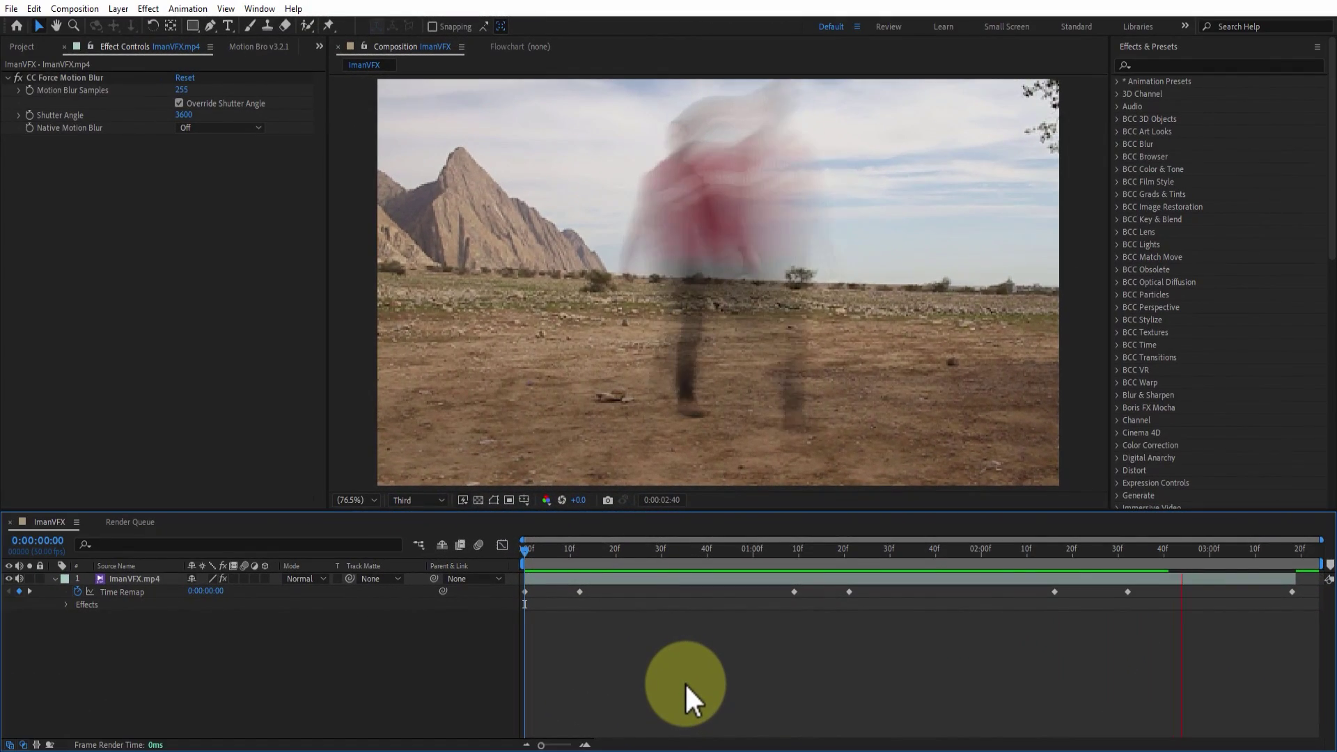